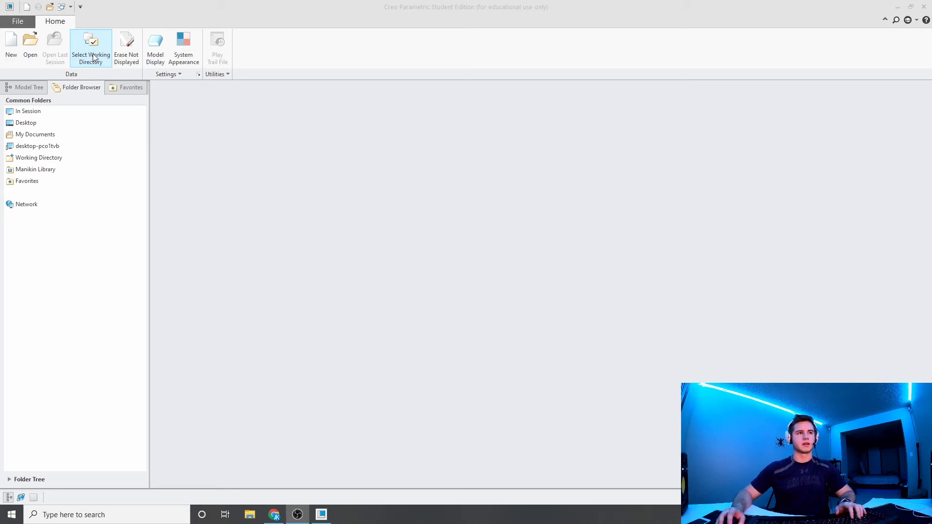
Set the working directory to the Desktop folder.
click(93, 55)
click(323, 204)
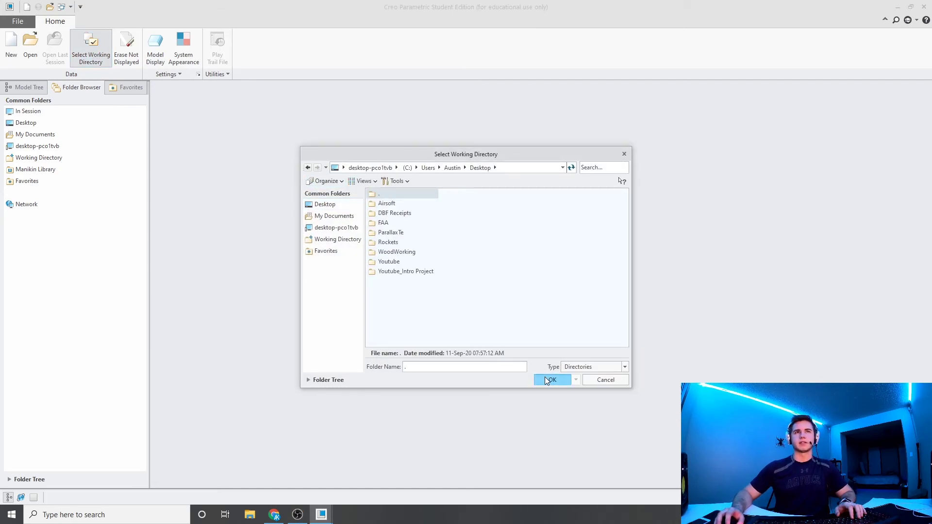
click(548, 380)
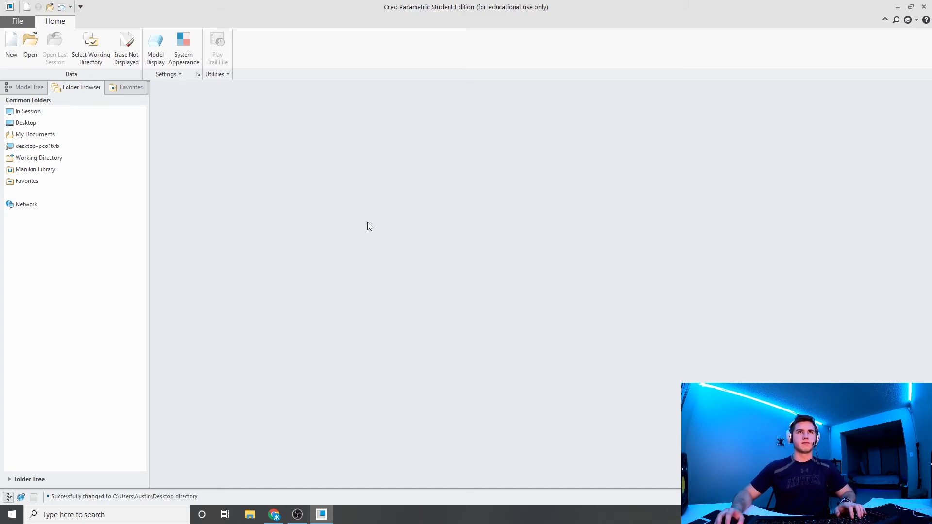
Create a new solid part named Part_1 using the default template.
click(10, 44)
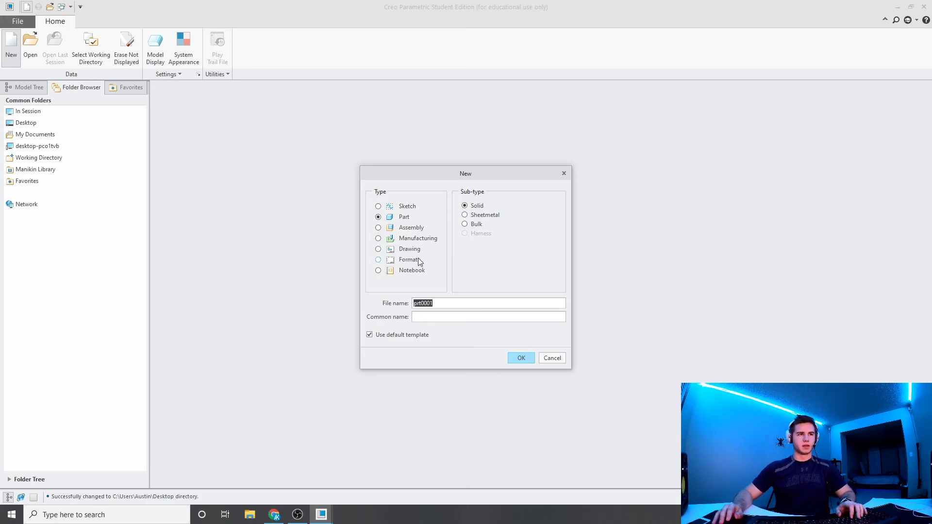
click(433, 303)
double_click(423, 303)
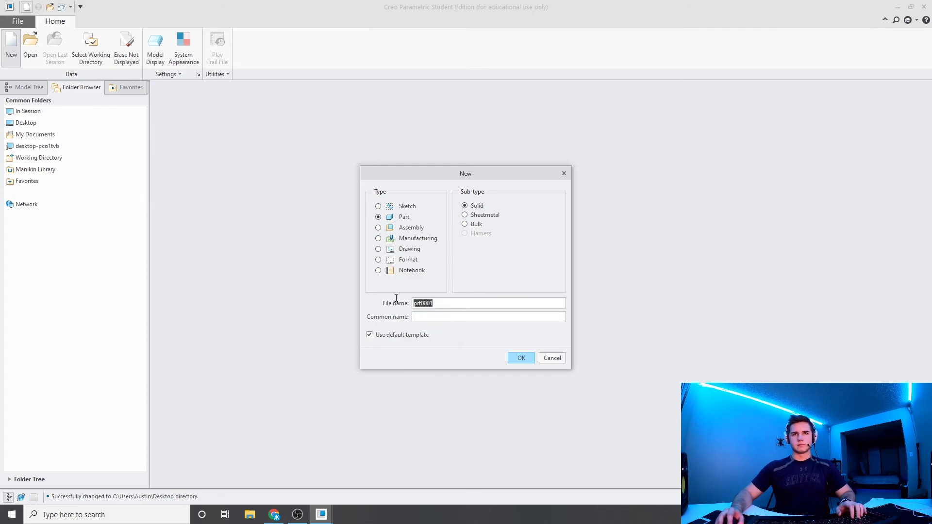
text(Part_1)
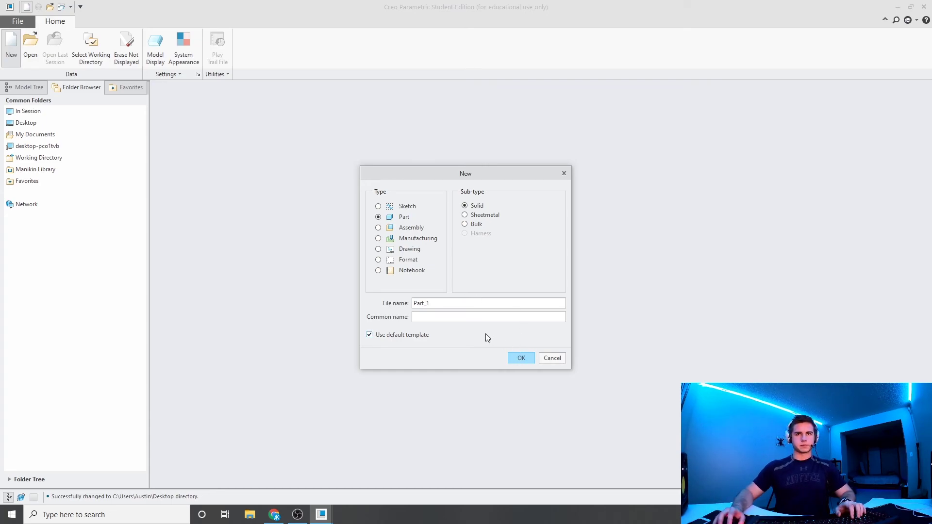
key(BackSpace)
key(BackSpace)
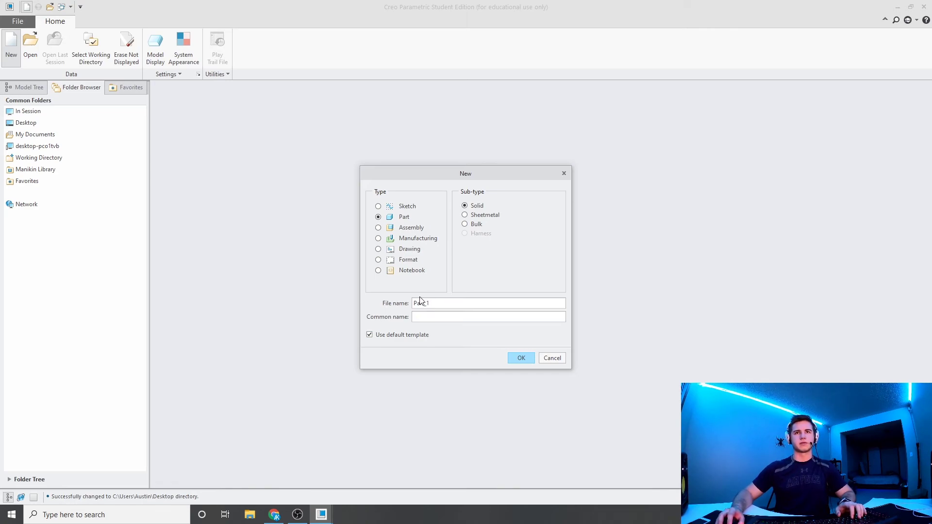
click(522, 358)
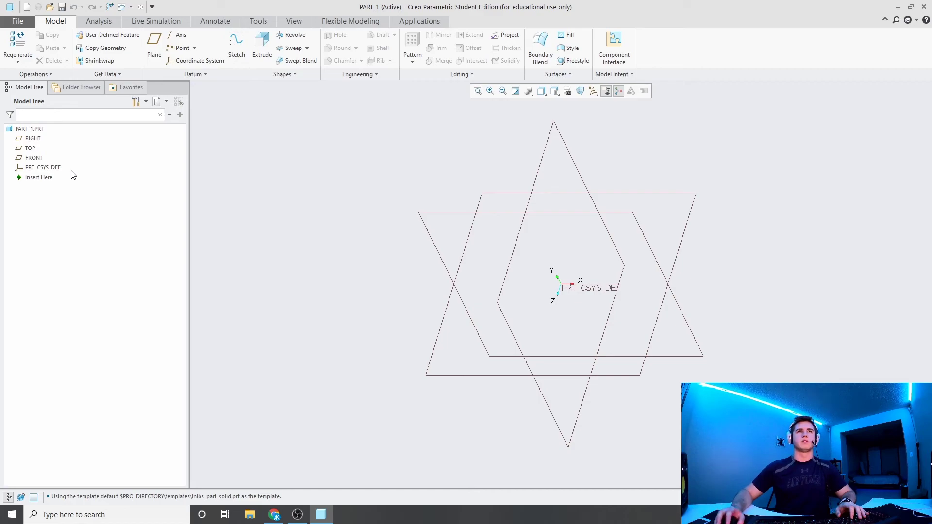
click(100, 22)
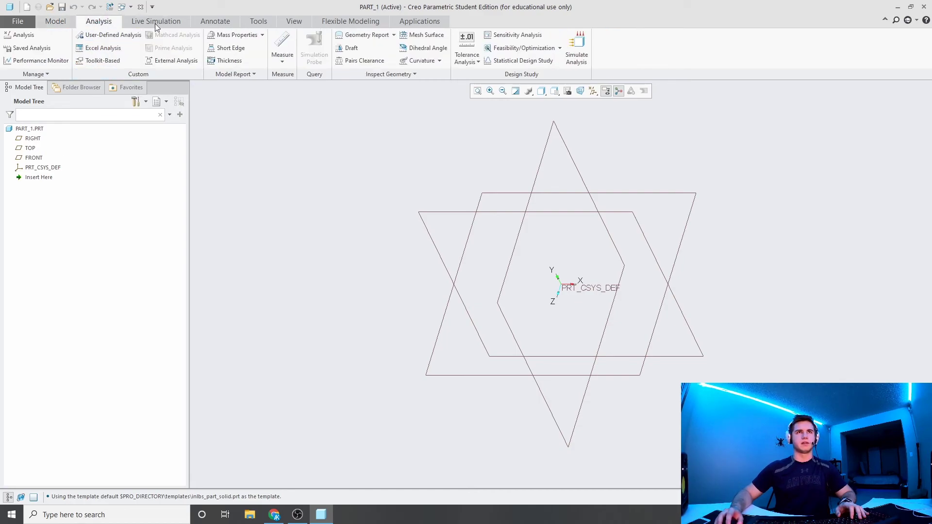
click(155, 22)
click(215, 21)
click(256, 22)
click(294, 21)
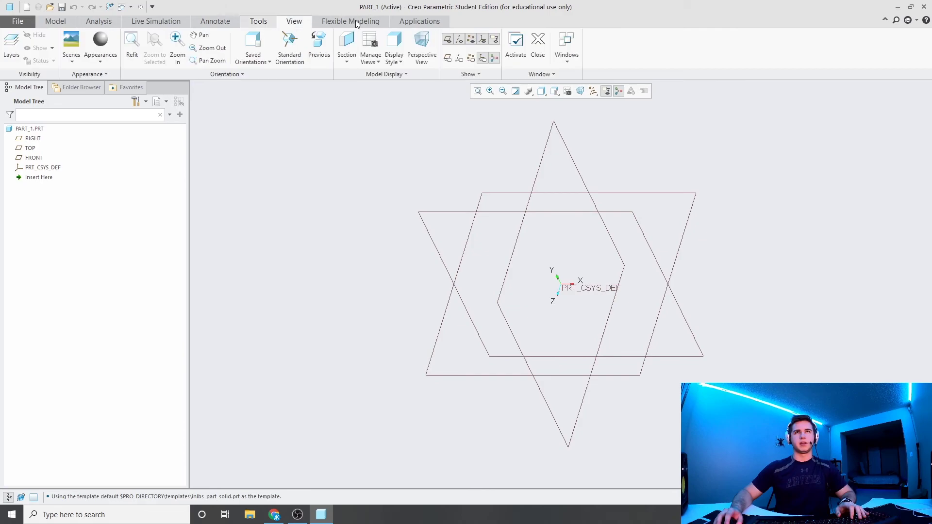
click(350, 21)
click(419, 21)
click(55, 22)
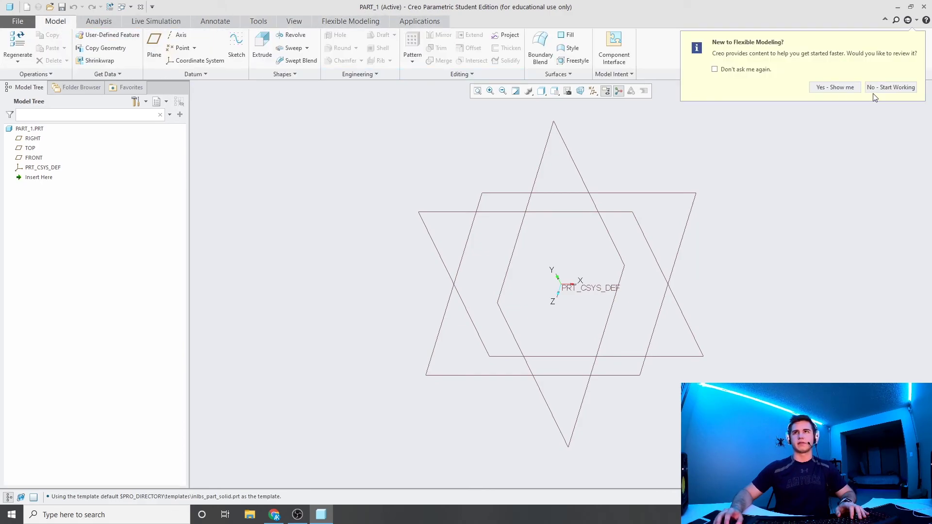
click(893, 89)
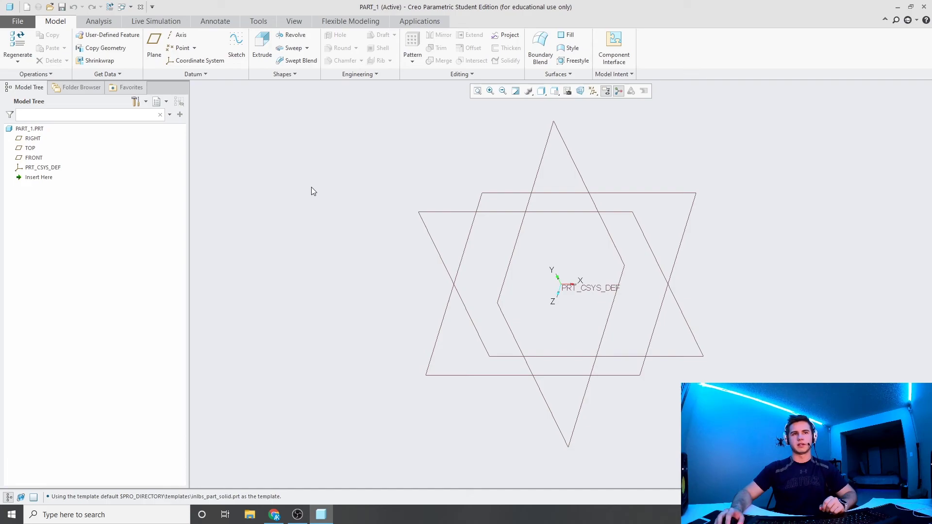
Start an Extrude with its section sketched on the FRONT plane, activate Center Rectangle, and orient the sketch to 2D.
click(257, 55)
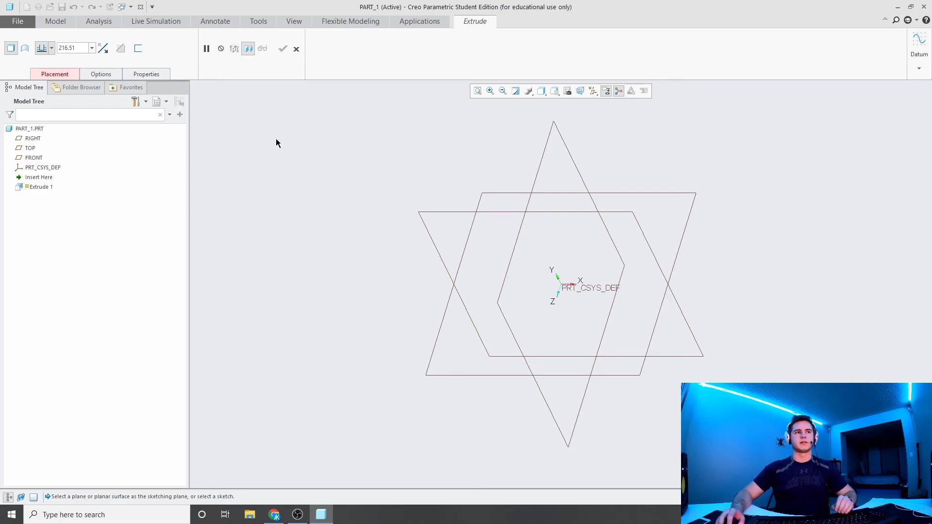
click(43, 74)
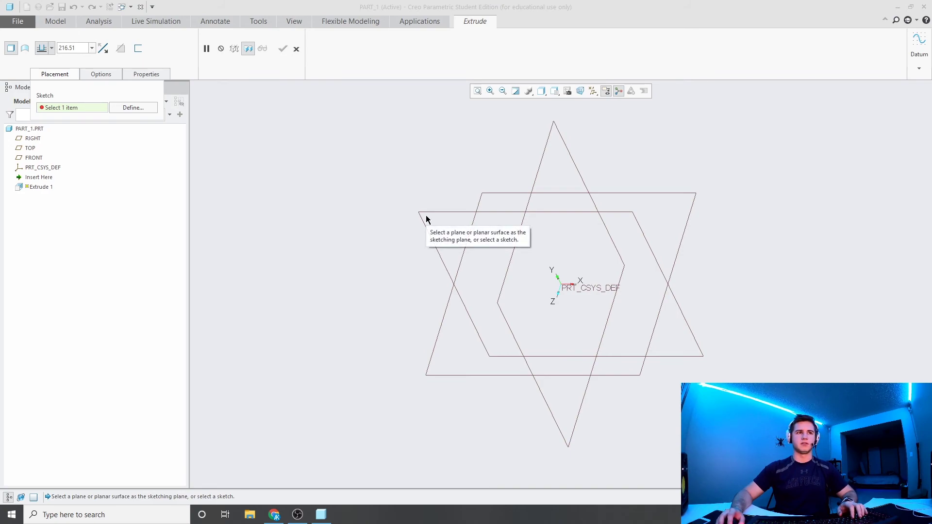
click(627, 214)
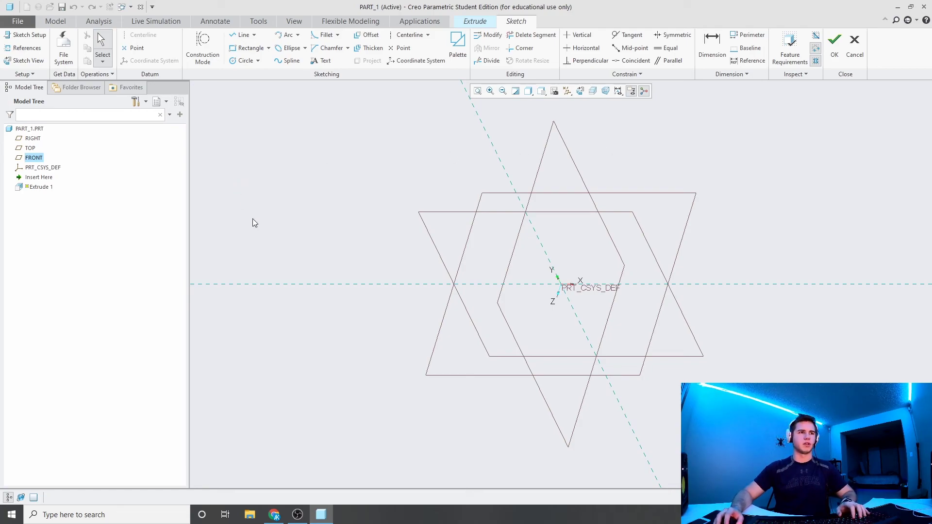
click(269, 48)
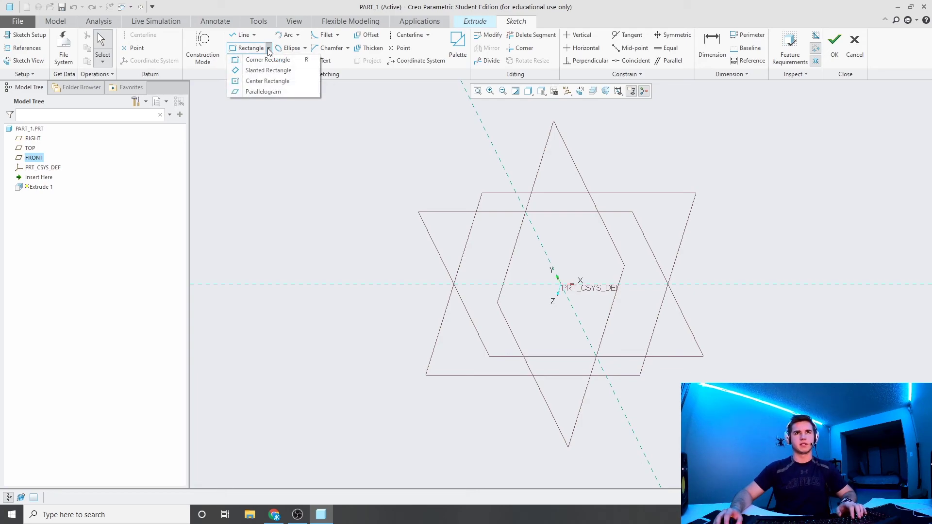
click(260, 81)
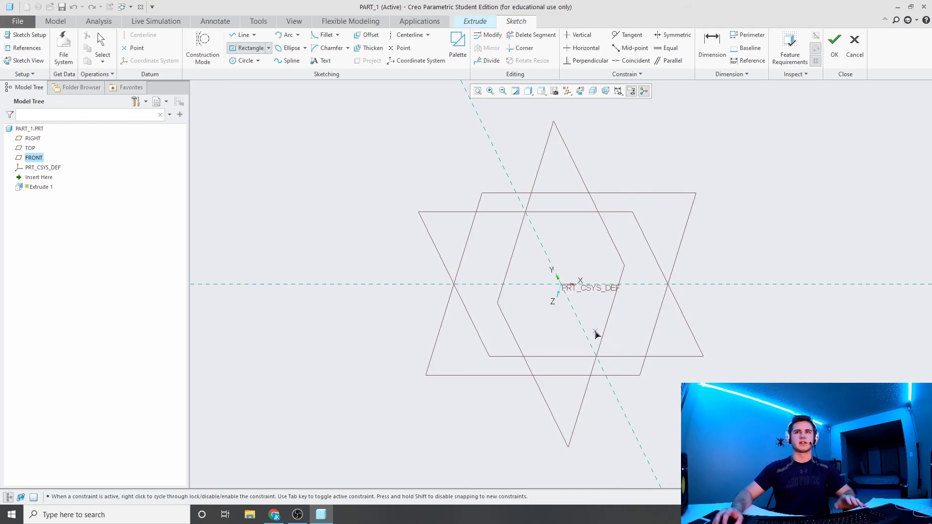
click(579, 92)
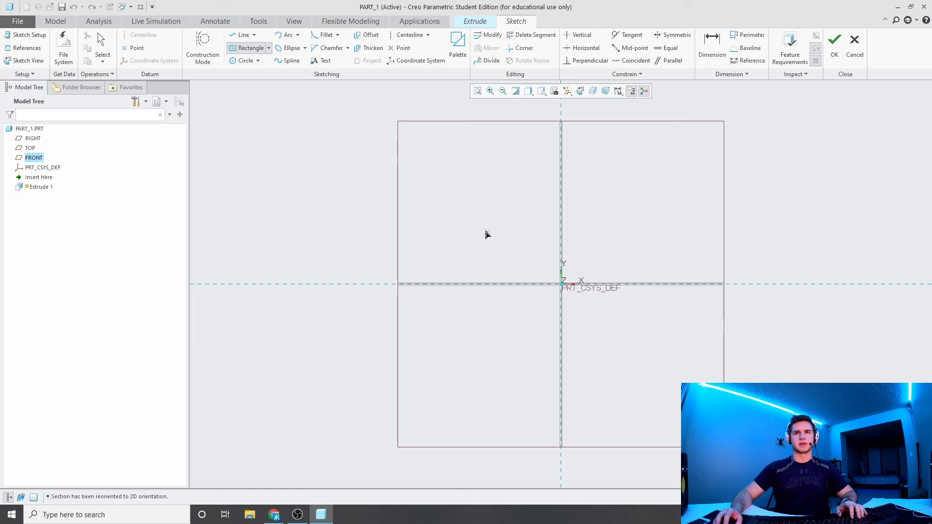
Sketch a center rectangle about 148 by 139 in the upper-left quadrant, away from the origin, and delete it.
click(464, 220)
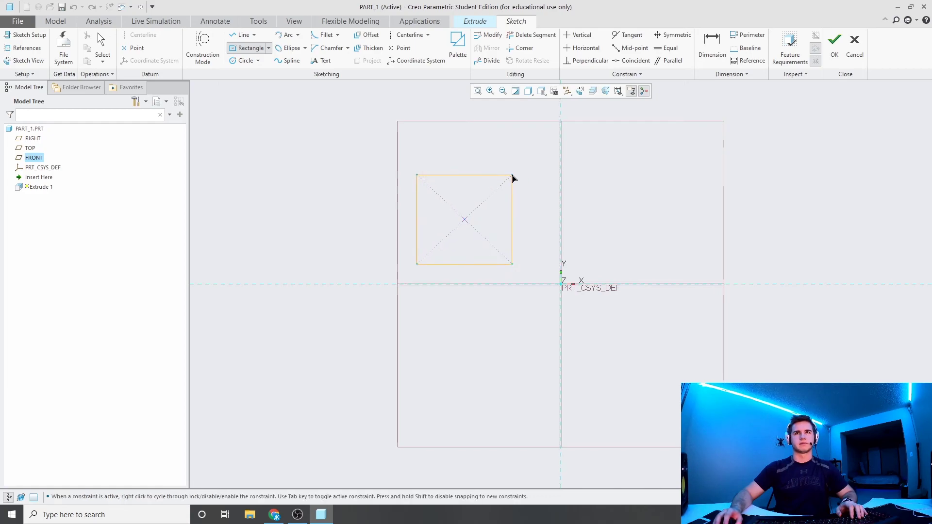
click(513, 179)
middle_click(480, 134)
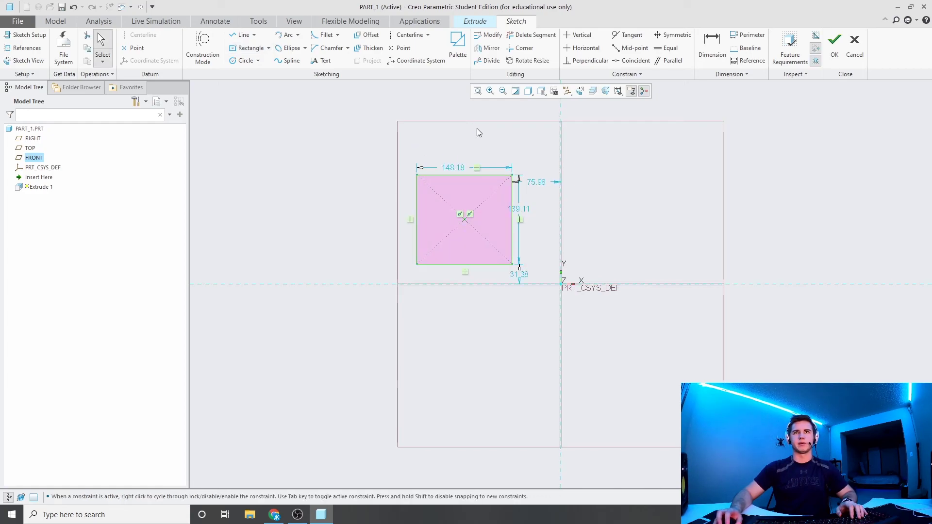
key(Delete)
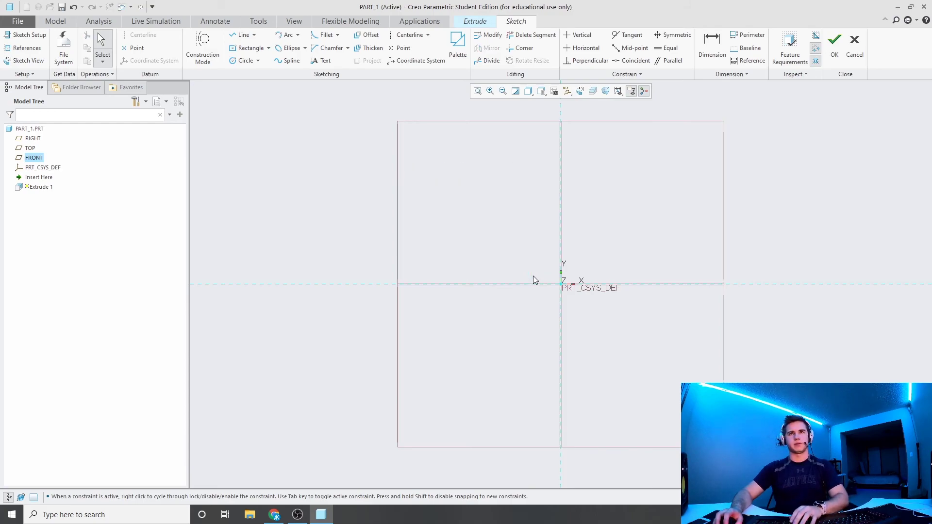
Sketch a center rectangle about 247 wide and 191 high, centred on the origin.
key(r)
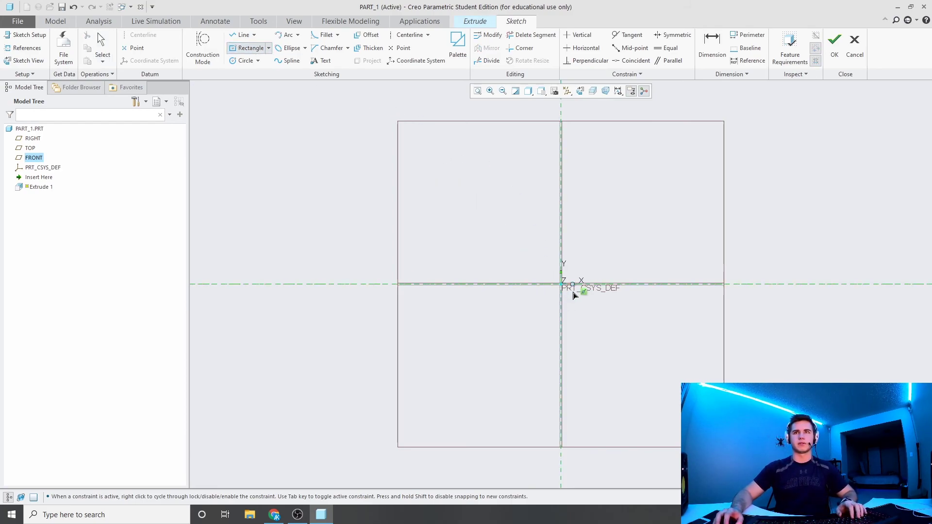
click(565, 285)
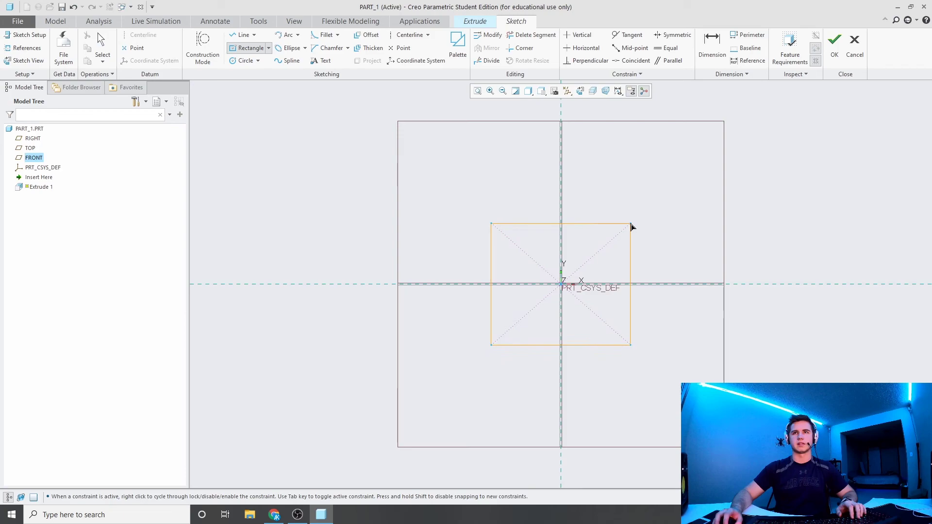
click(640, 224)
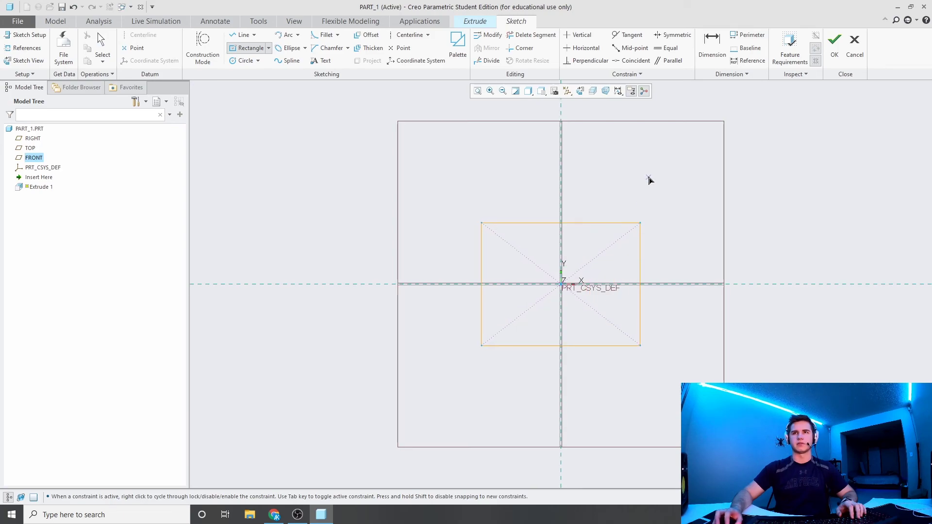
middle_click(648, 194)
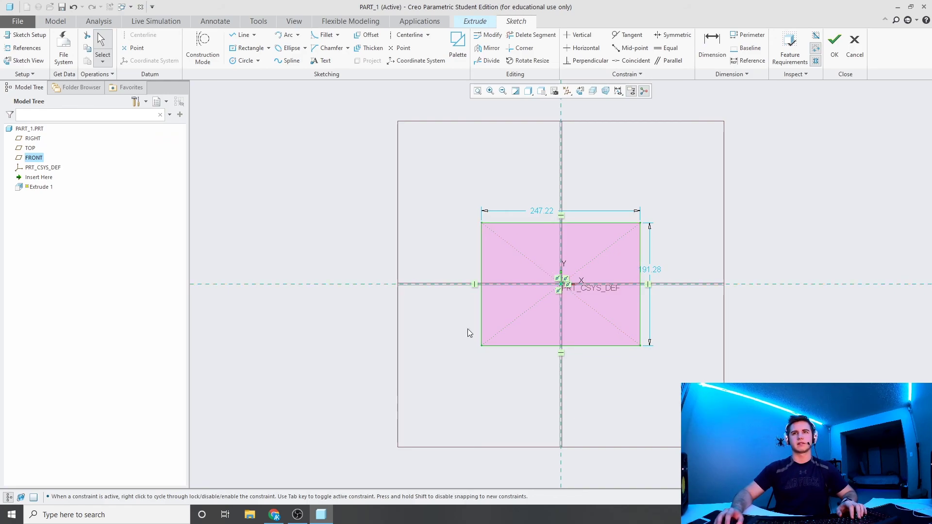
Try a diagonal dimension between the rectangle's lower-left and upper-right corners, and undo it.
click(712, 46)
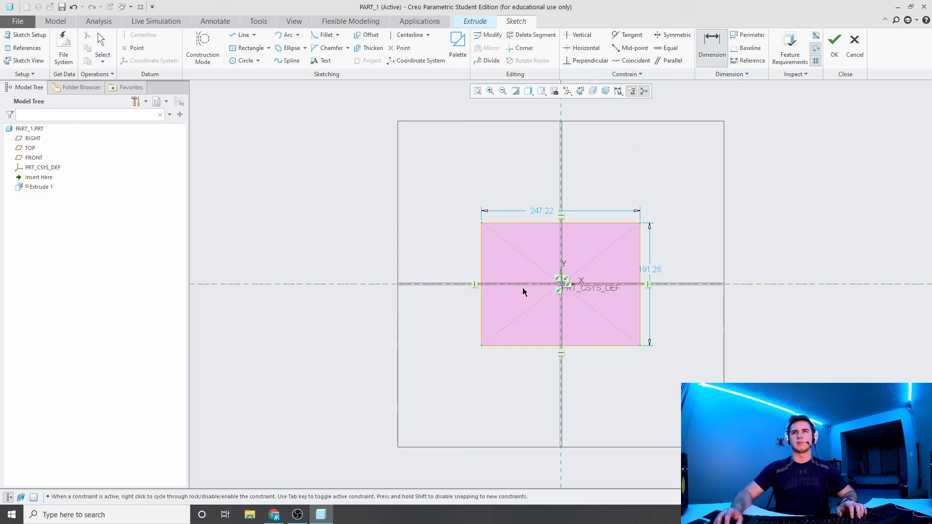
click(481, 346)
click(640, 222)
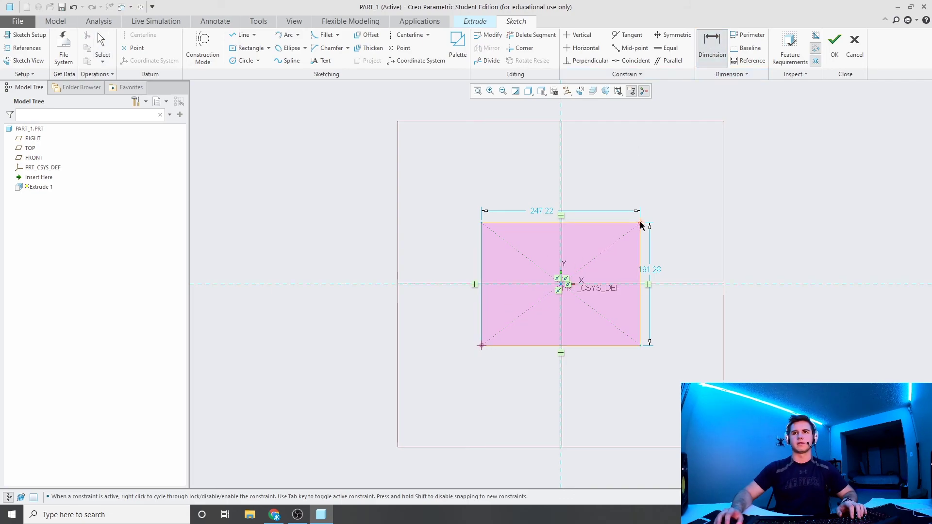
middle_click(508, 264)
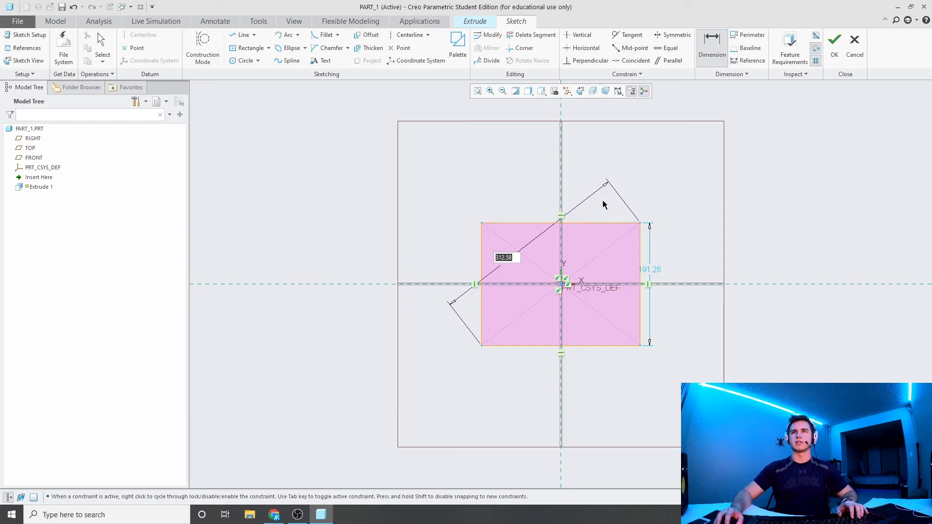
key(Return)
middle_click(652, 178)
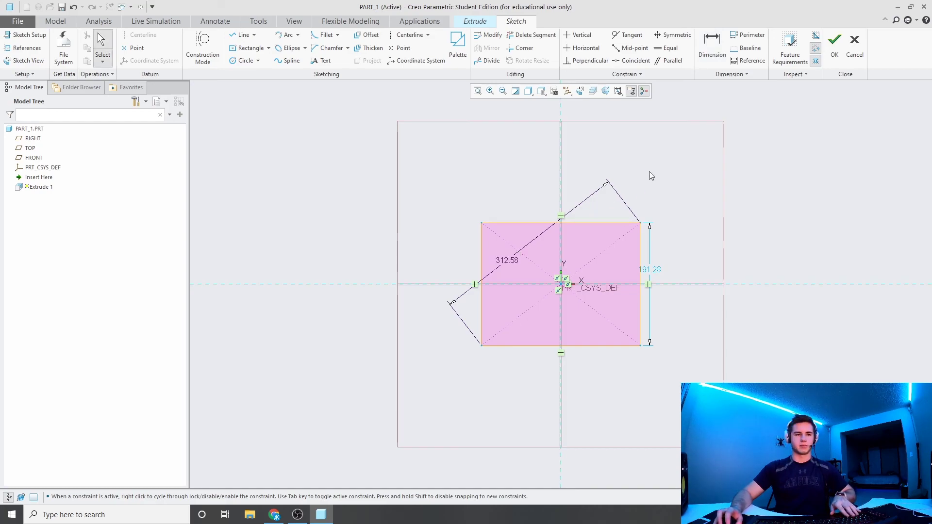
key(ctrl+z)
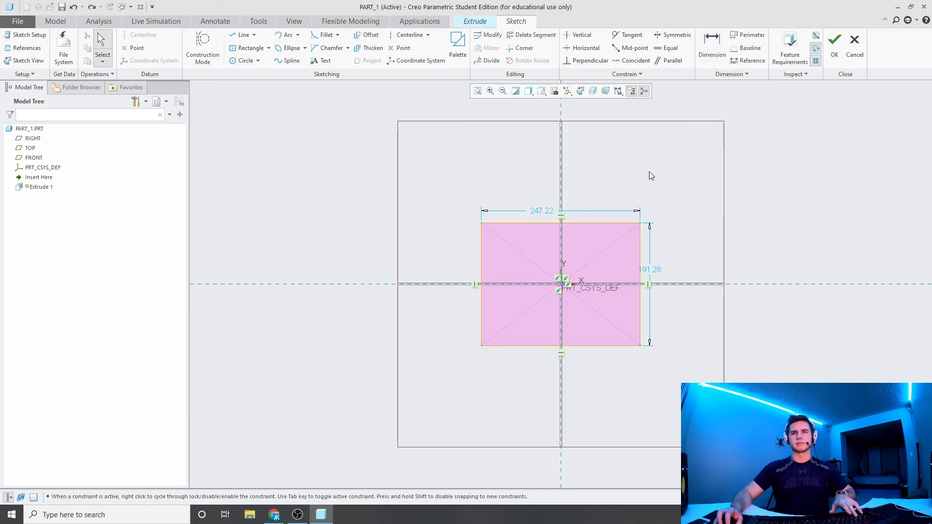
Set both the width and the height of the centred rectangle to 50.
click(543, 211)
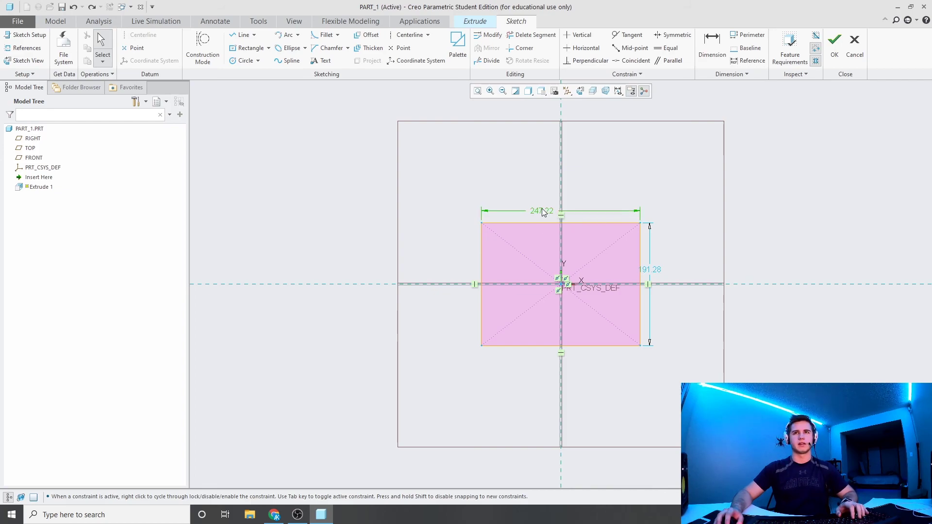
text(50)
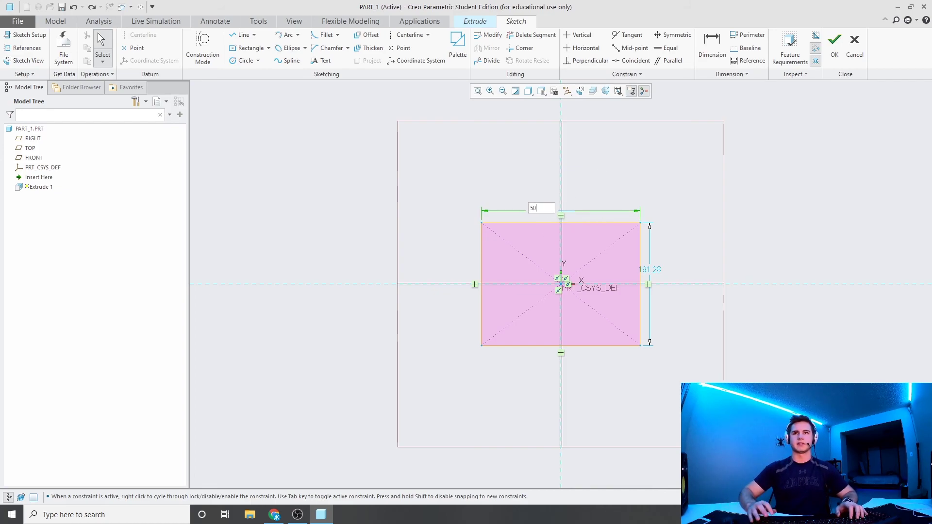
key(Return)
double_click(587, 270)
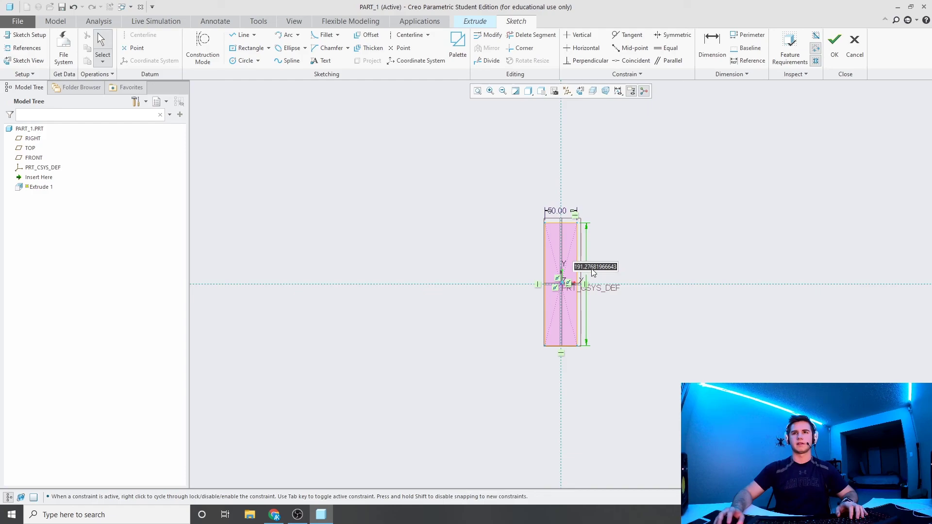
text(50)
key(Return)
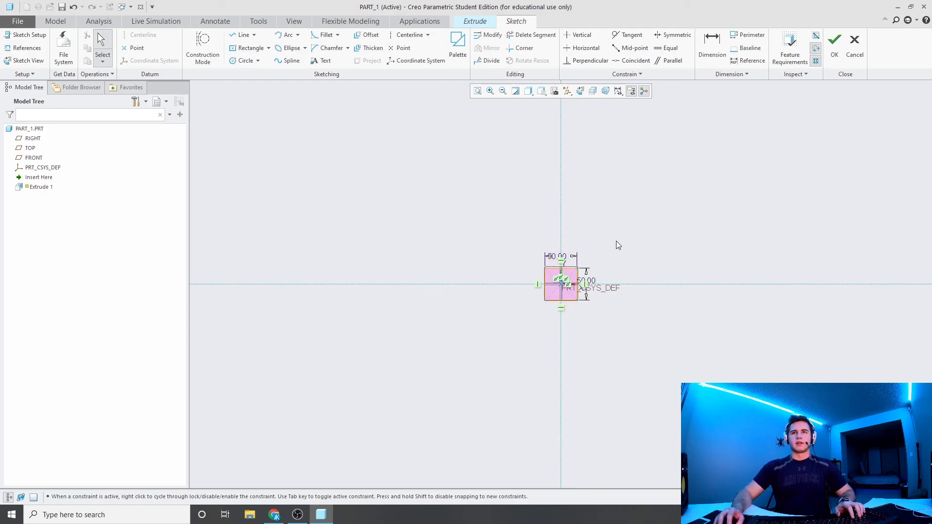
click(421, 257)
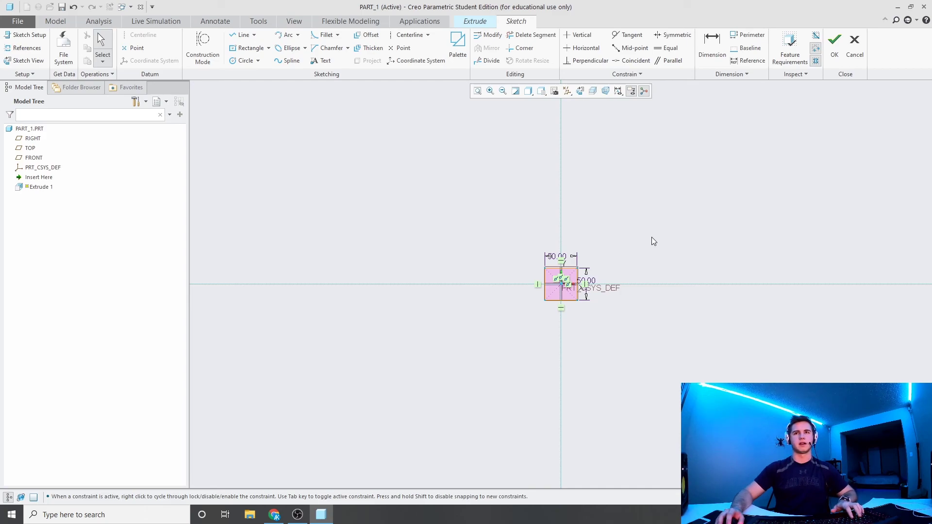
key(ctrl+d)
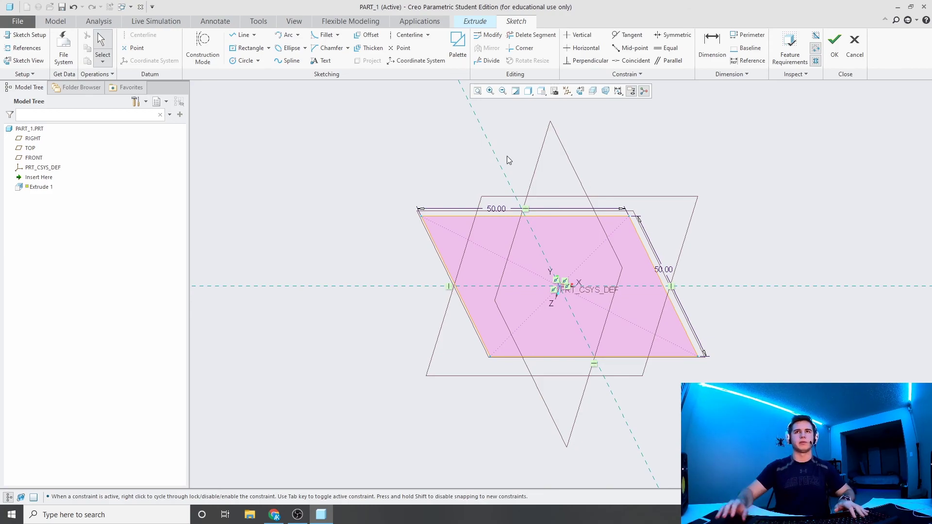
Turn the sketch view flat and draw a circle about 13 in diameter on the square's upper-left diagonal.
click(581, 91)
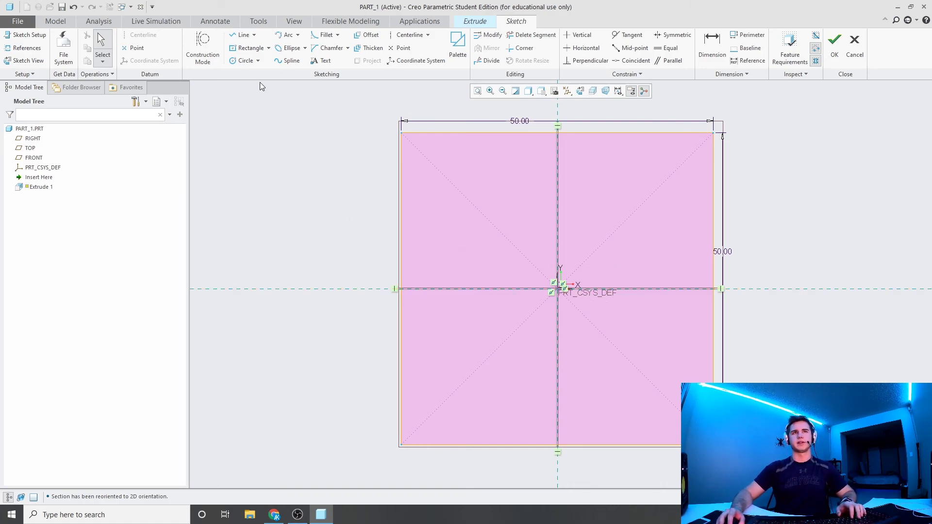
click(244, 61)
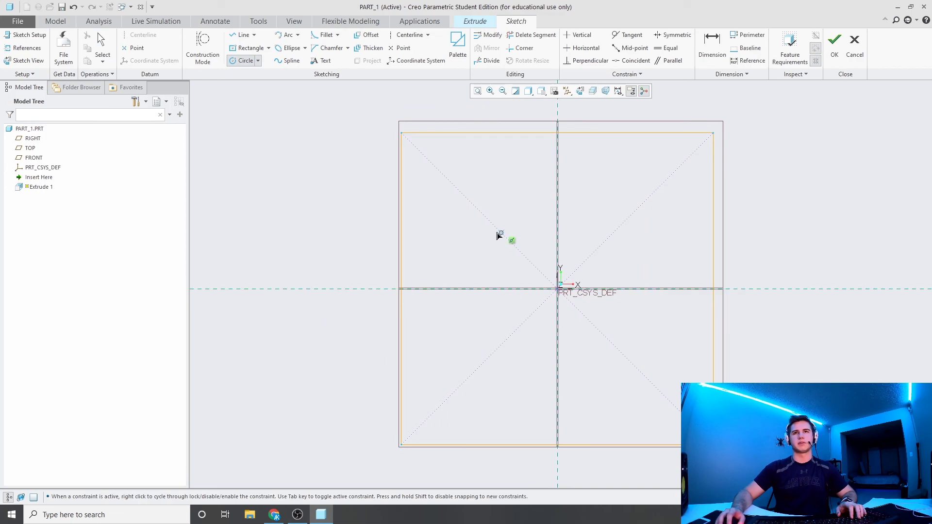
click(484, 215)
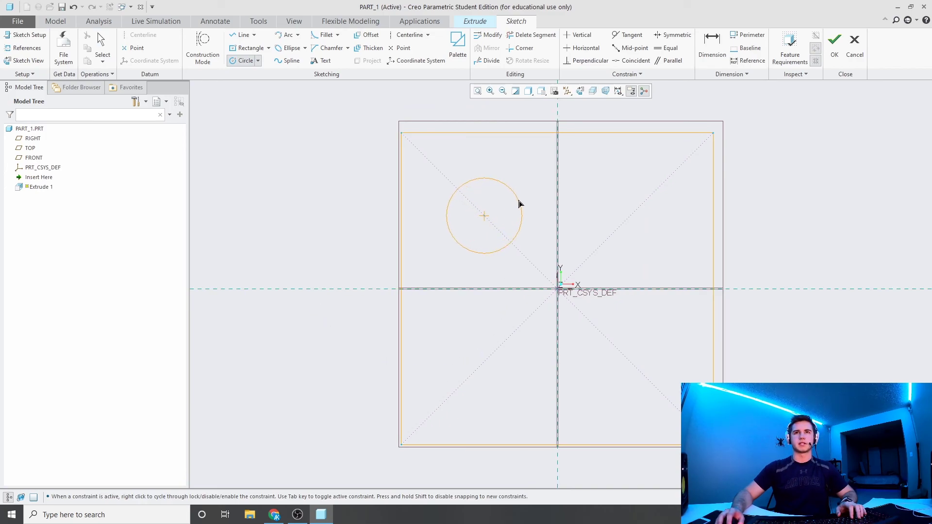
click(521, 202)
middle_click(527, 172)
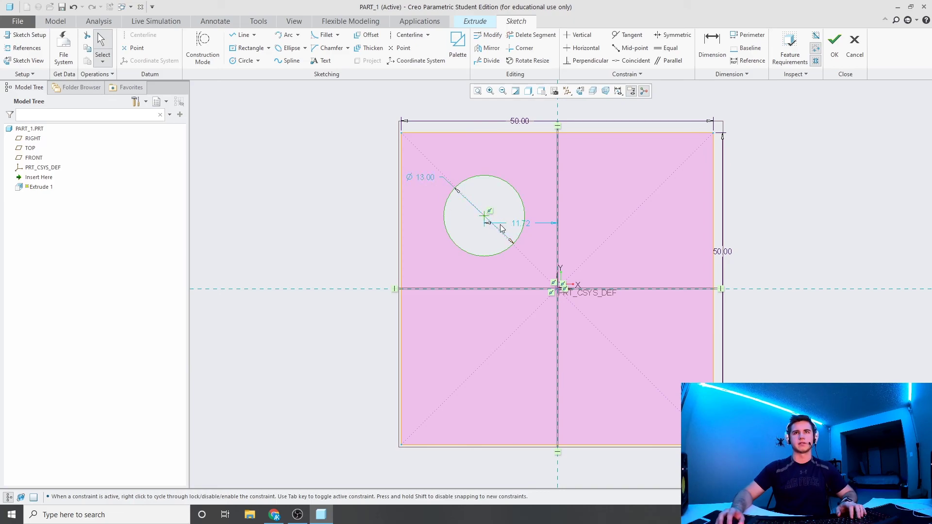
Set the circle's diameter to 15 and its centre's distance from the vertical reference to 10.
mouse_move(421, 178)
mouse_down()
mouse_move(411, 182)
mouse_move(422, 177)
mouse_up()
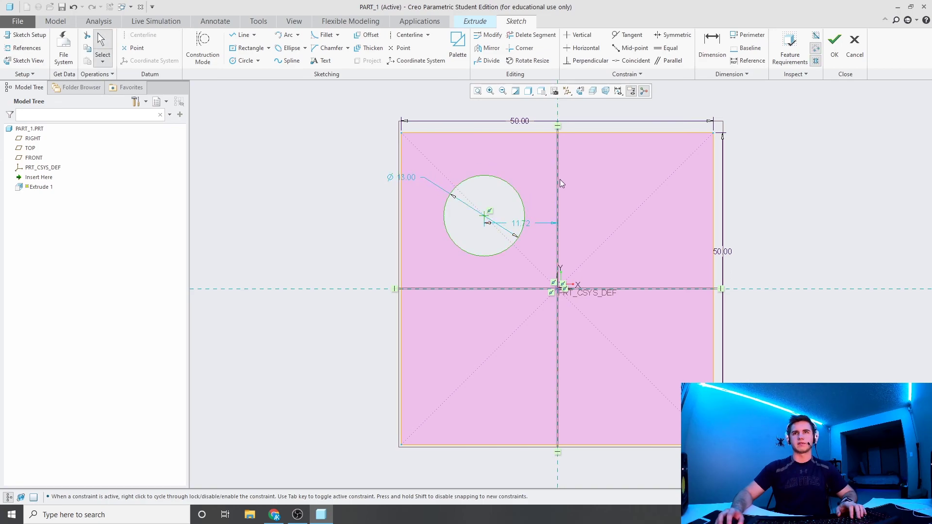
double_click(402, 177)
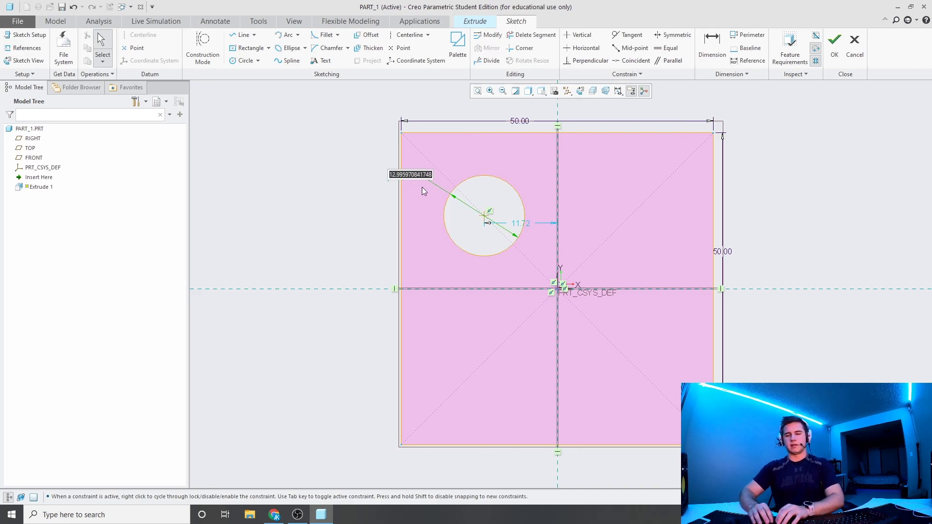
text(15)
key(Return)
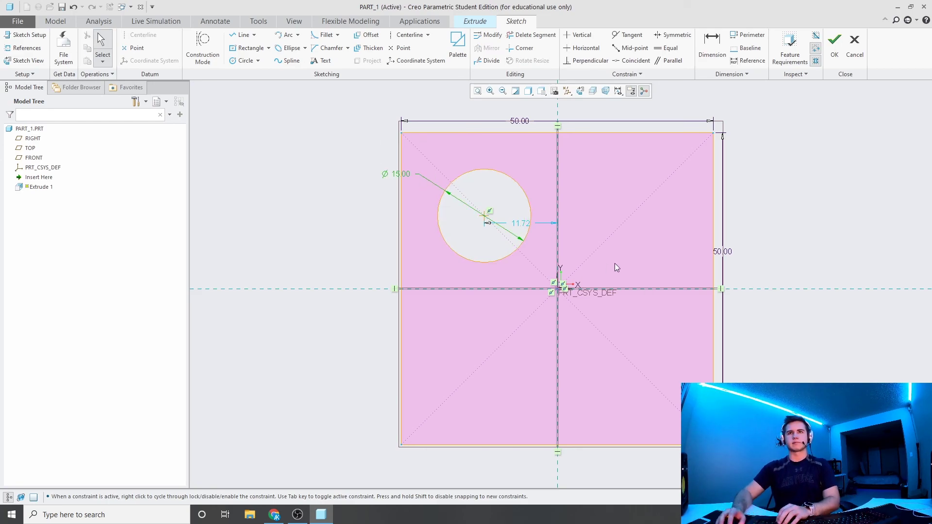
double_click(526, 224)
text(10)
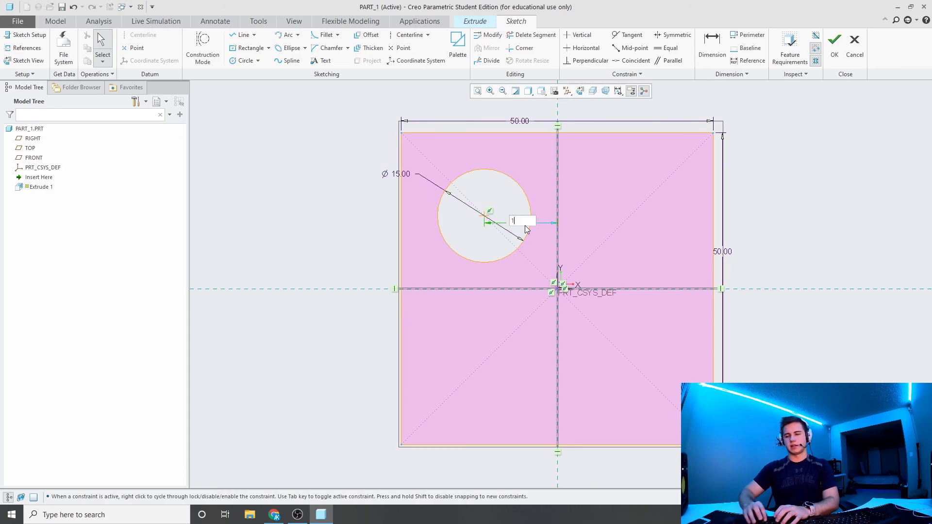
key(Return)
click(760, 200)
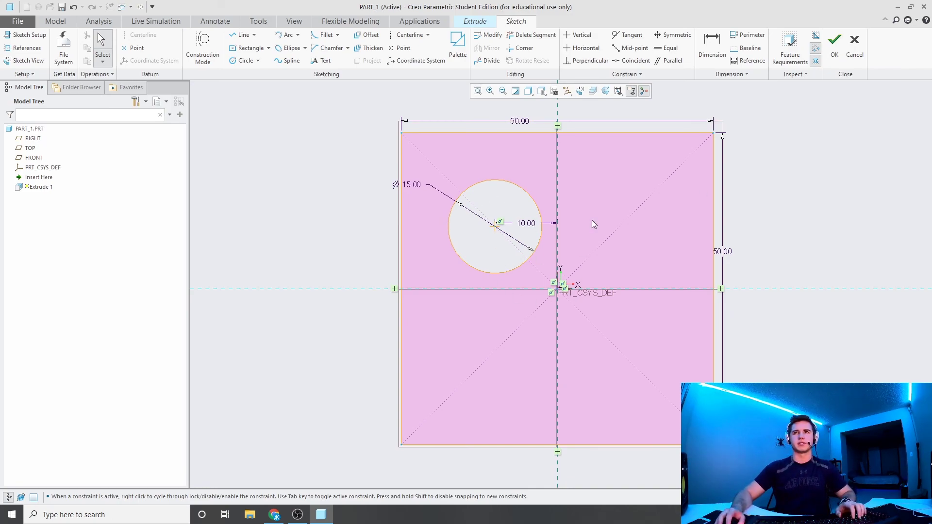
Finish the sketch of the square with the circular hole and set the extrude depth to 50.
click(836, 47)
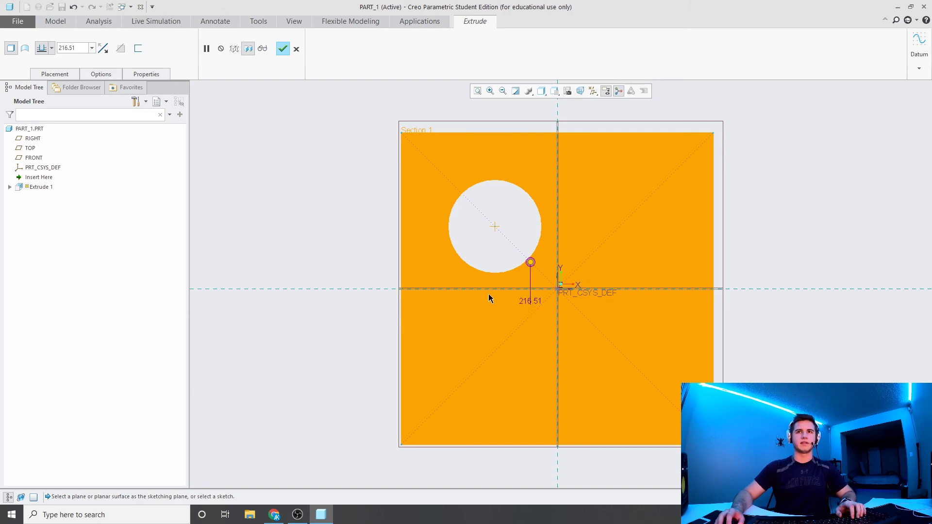
scroll(485, 287, down, 2)
scroll(482, 286, down, 2)
middle_drag(488, 267, 591, 401)
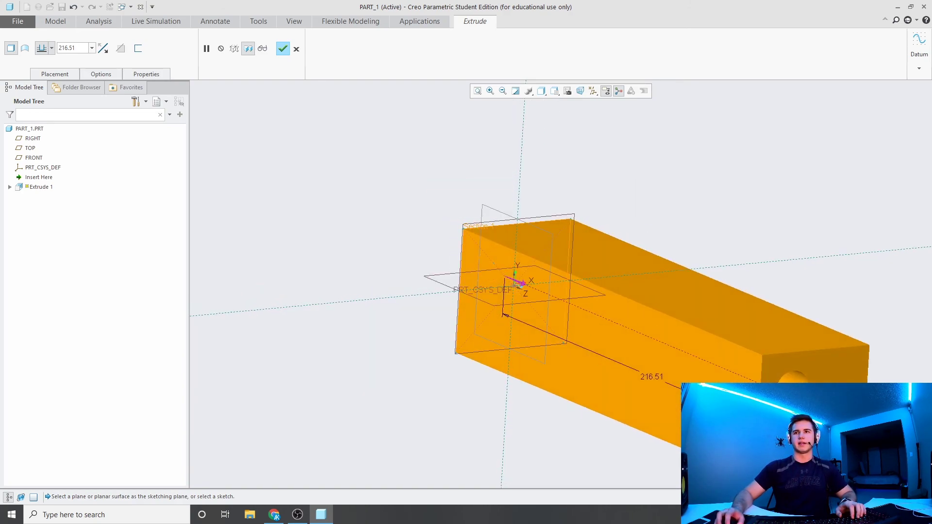
double_click(75, 47)
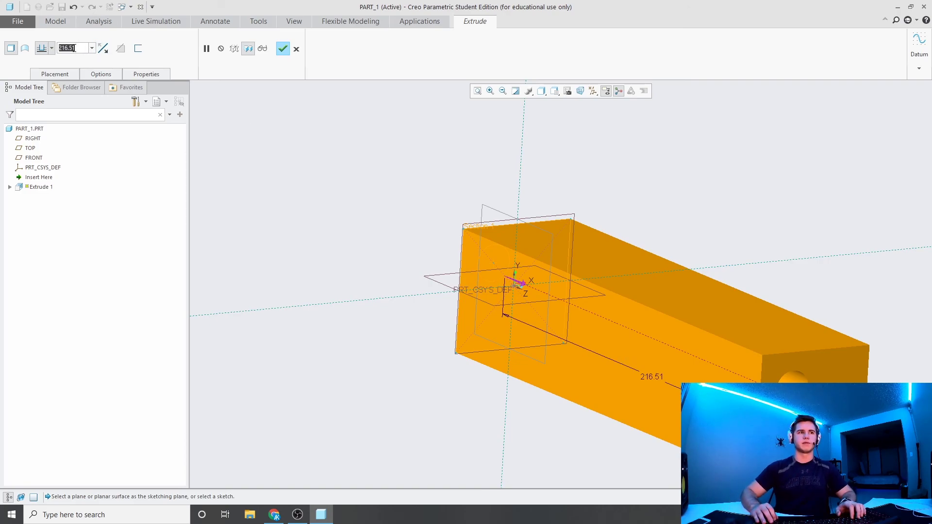
text(50)
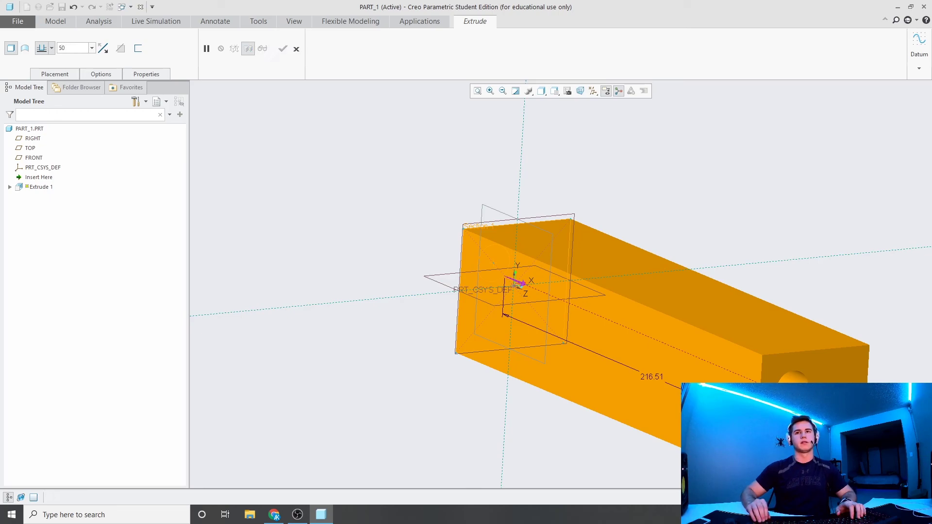
key(Return)
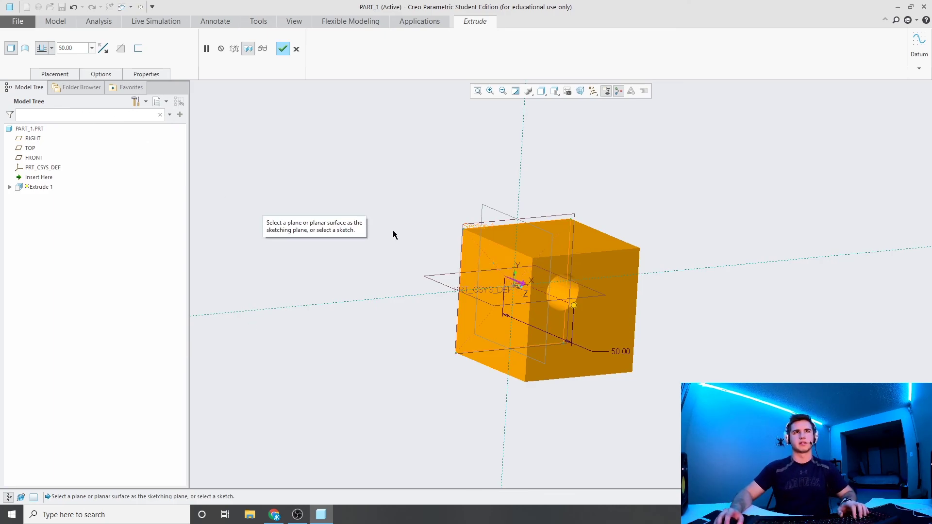
Try flipping the extrude direction and extruding symmetrically about the sketch plane, and return to one-sided depth.
click(102, 49)
click(103, 48)
click(103, 48)
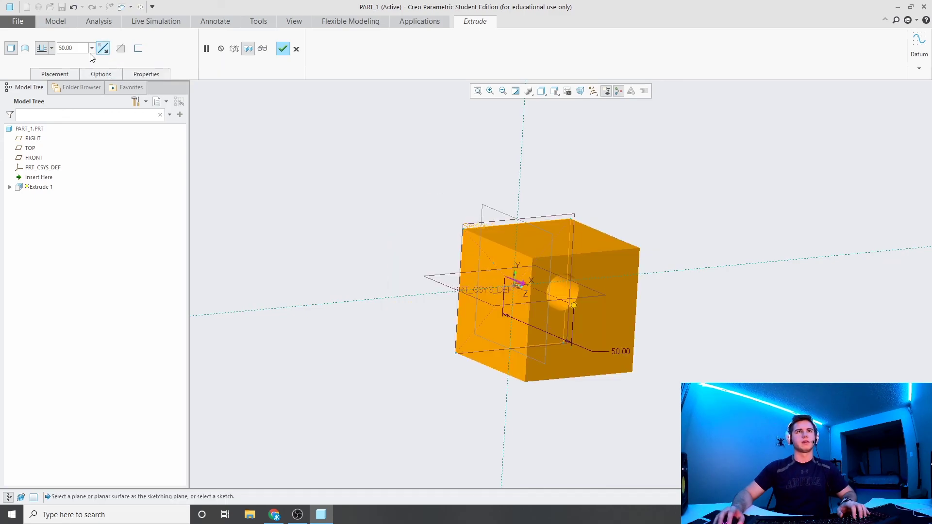
click(52, 48)
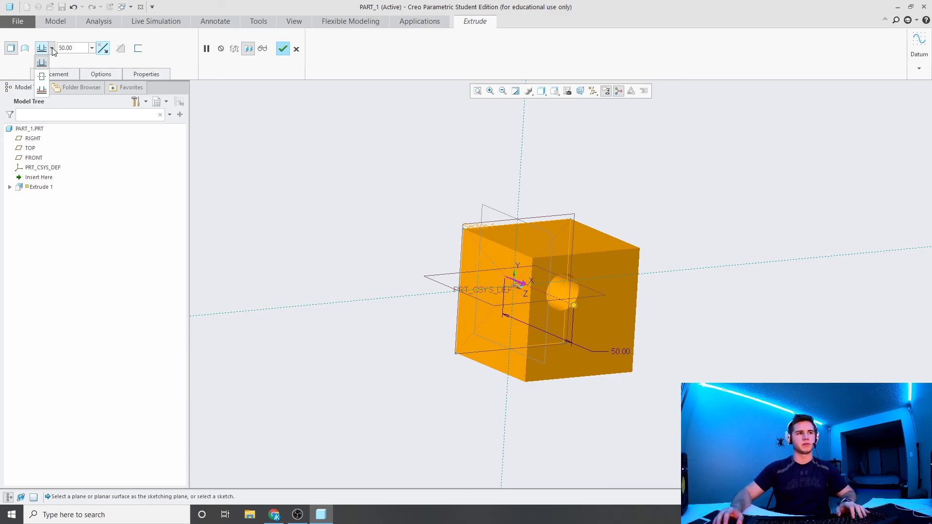
click(42, 77)
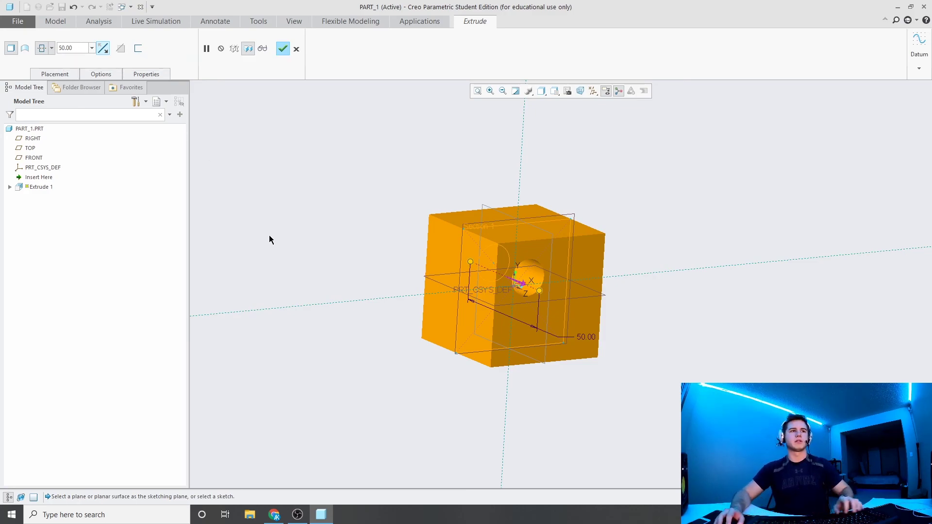
click(51, 48)
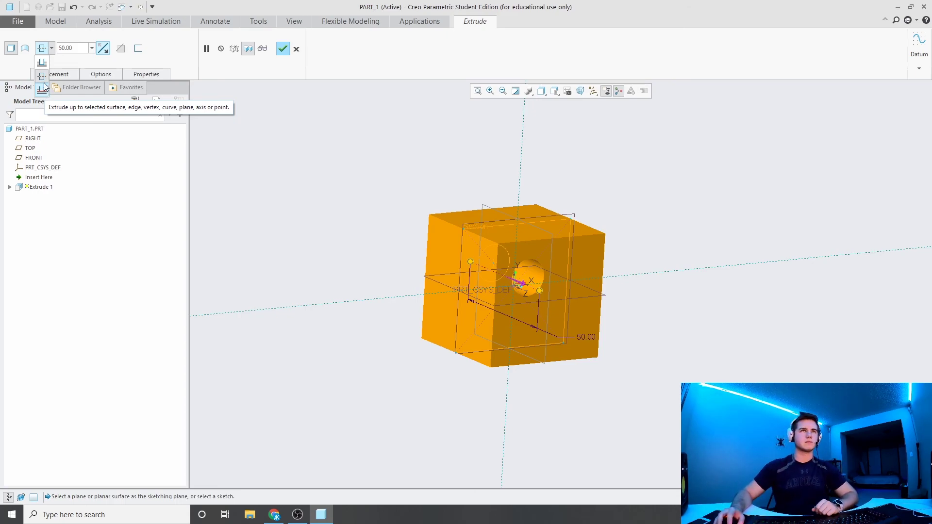
click(47, 61)
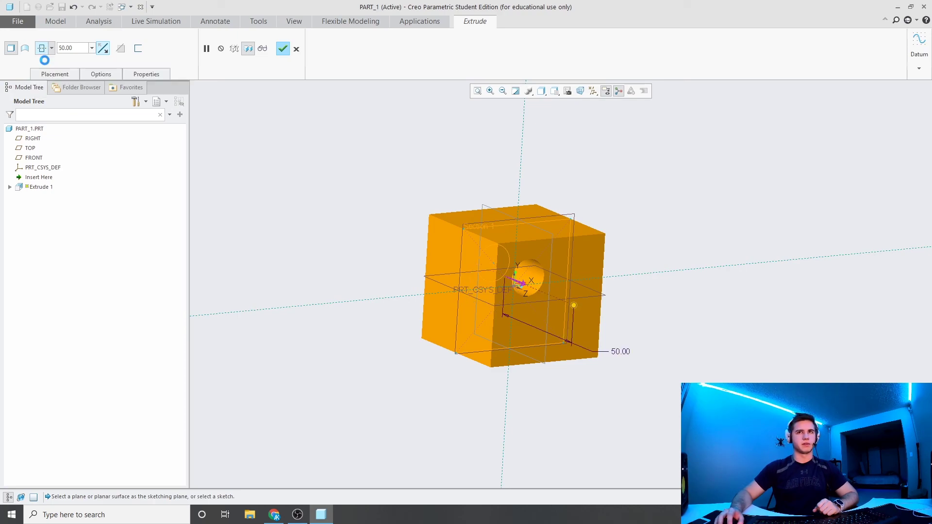
Accept the one-sided extrude to complete the block with its through hole.
click(282, 49)
click(470, 158)
middle_drag(556, 329, 554, 294)
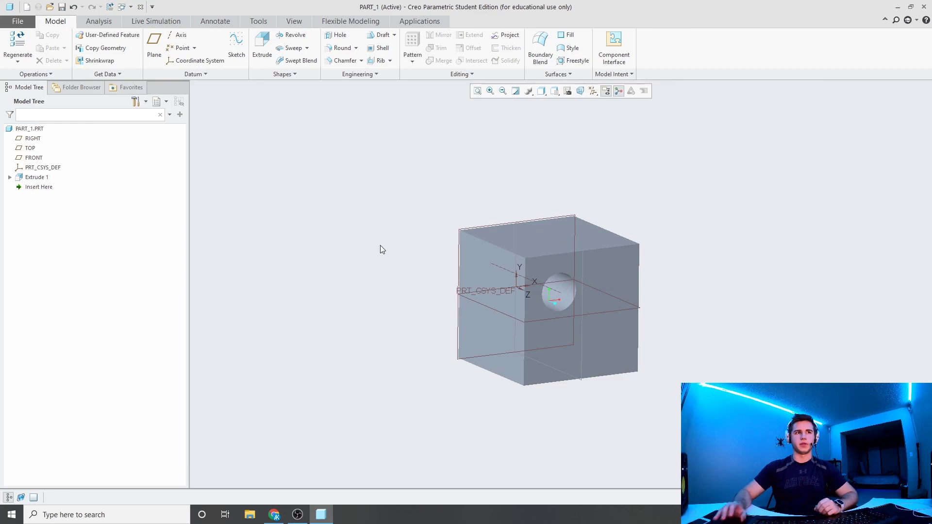
Start a second extrude with its sketch on the block's top face, viewed flat.
click(261, 47)
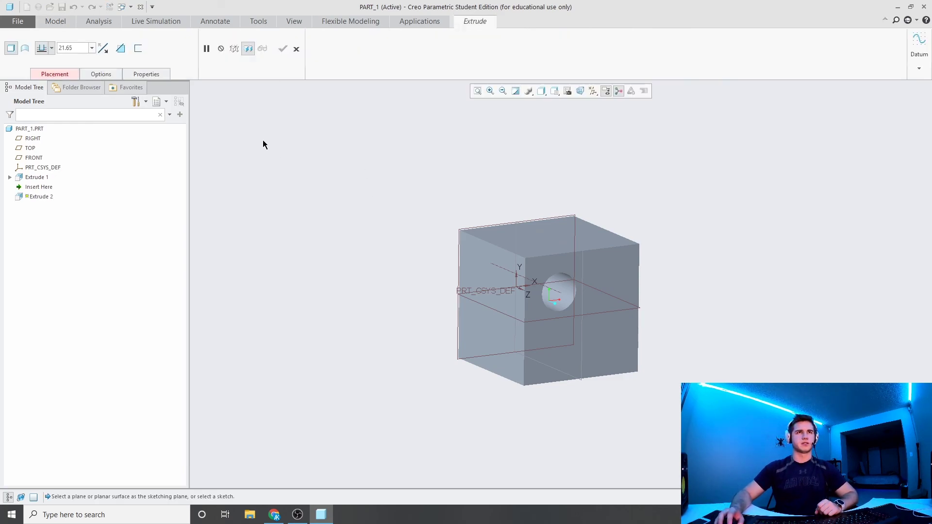
click(584, 232)
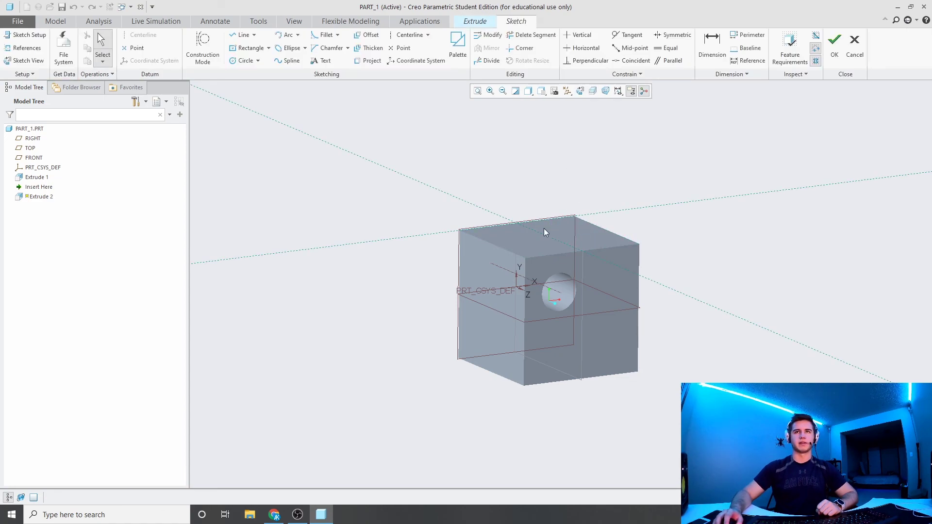
click(580, 91)
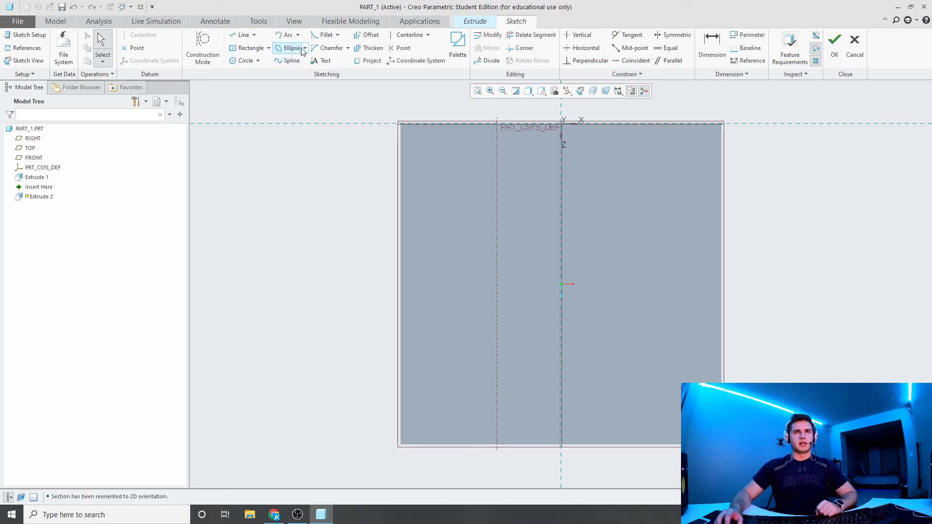
Draw an irregular closed eight-sided line profile across the vertical reference, reaching about 19.7 to its right.
click(243, 35)
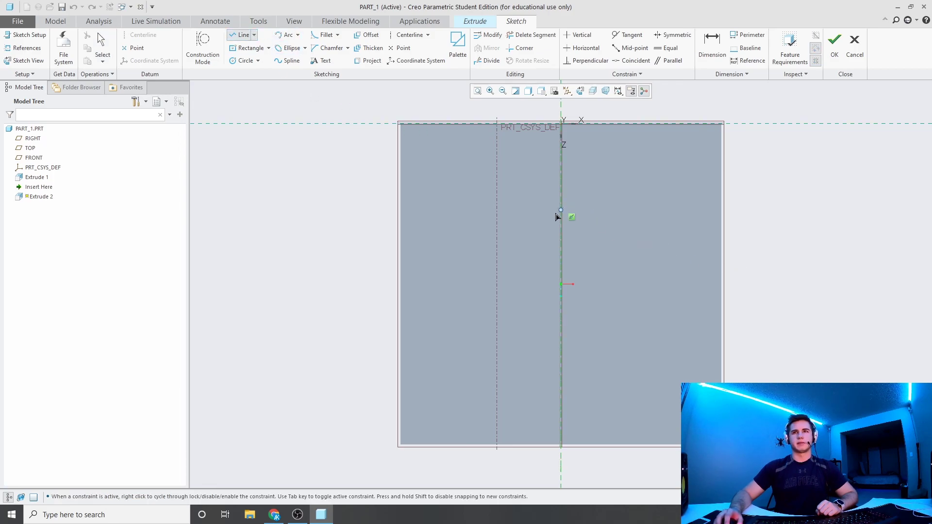
click(561, 210)
click(627, 179)
click(672, 265)
click(620, 335)
click(686, 378)
click(562, 412)
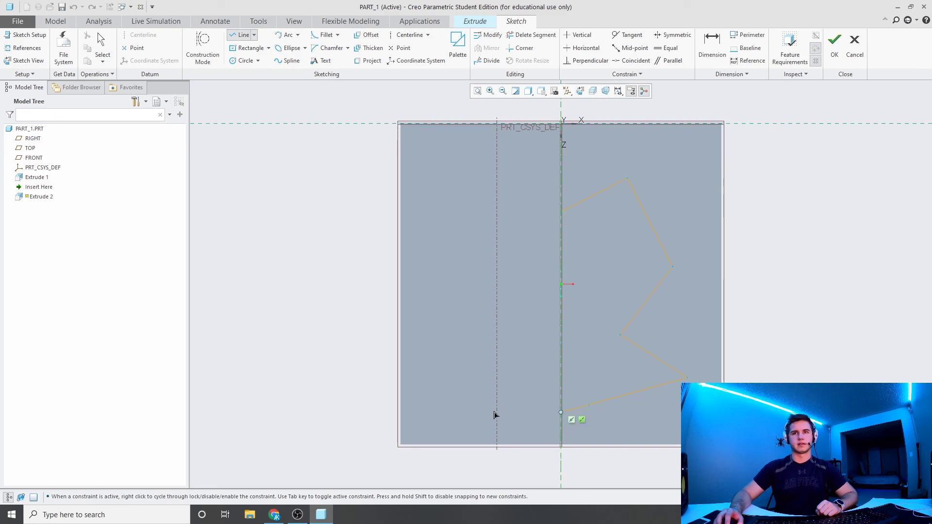
click(448, 377)
click(461, 284)
click(562, 210)
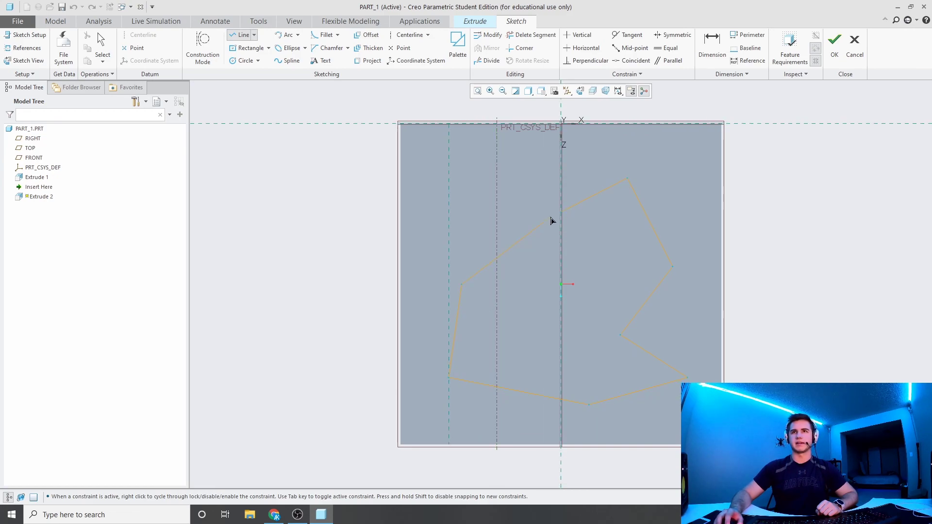
middle_click(528, 163)
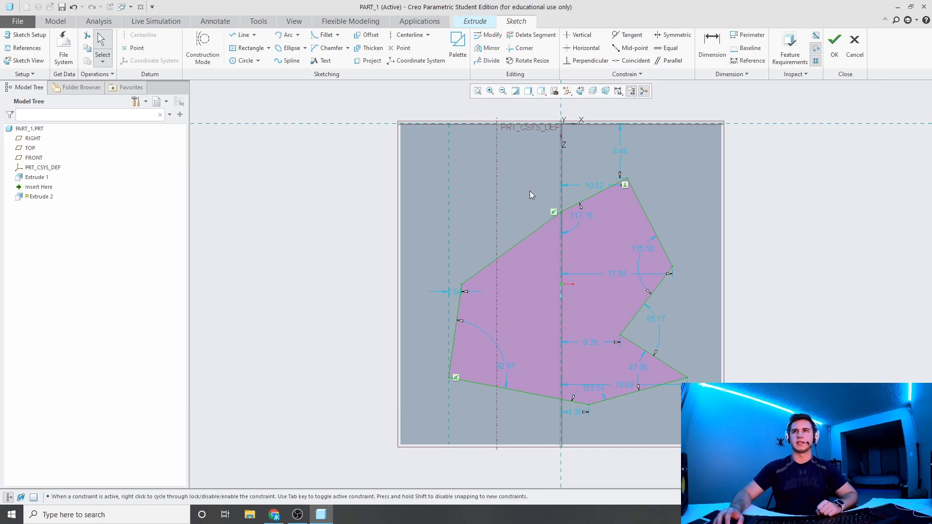
Finish the eight-sided sketch and inspect the extrude preview on the block's top face.
middle_drag(671, 244, 662, 230)
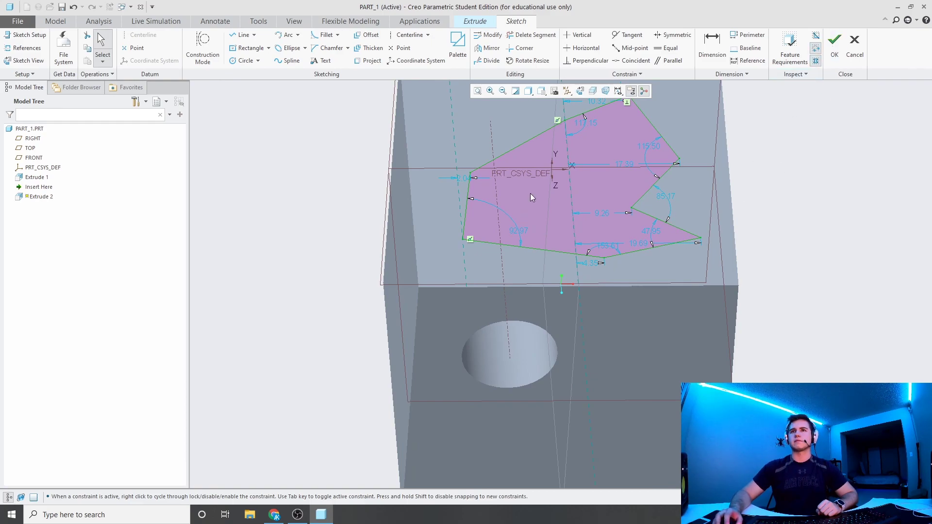
middle_drag(589, 179, 600, 173)
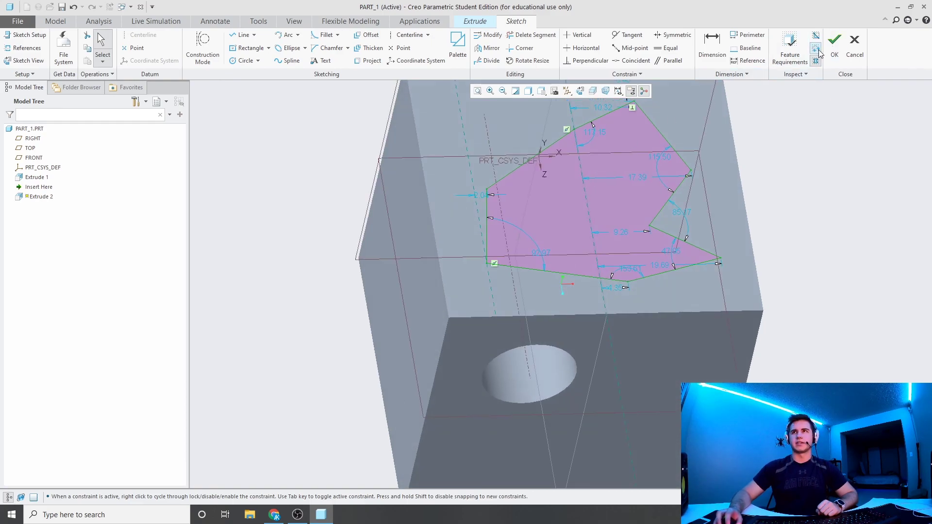
click(834, 47)
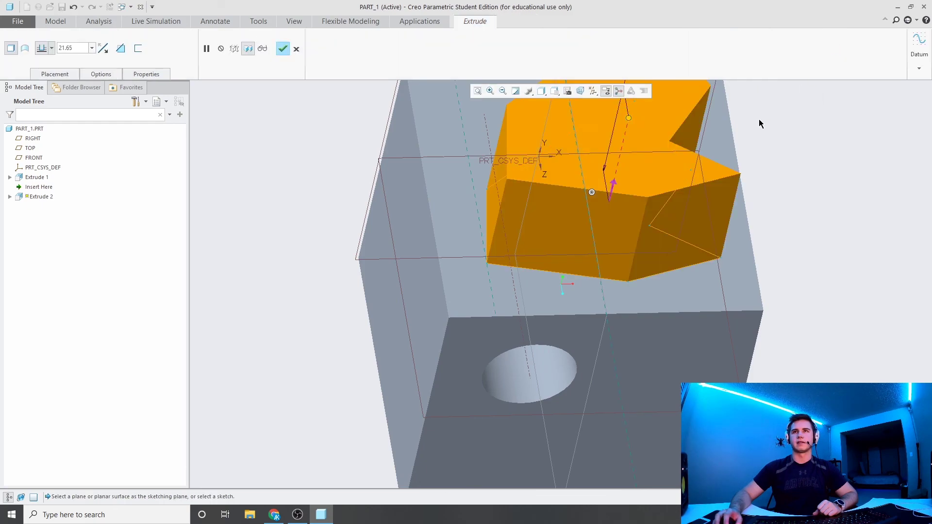
scroll(595, 258, down, 3)
scroll(630, 280, up, 2)
middle_drag(630, 285, 651, 264)
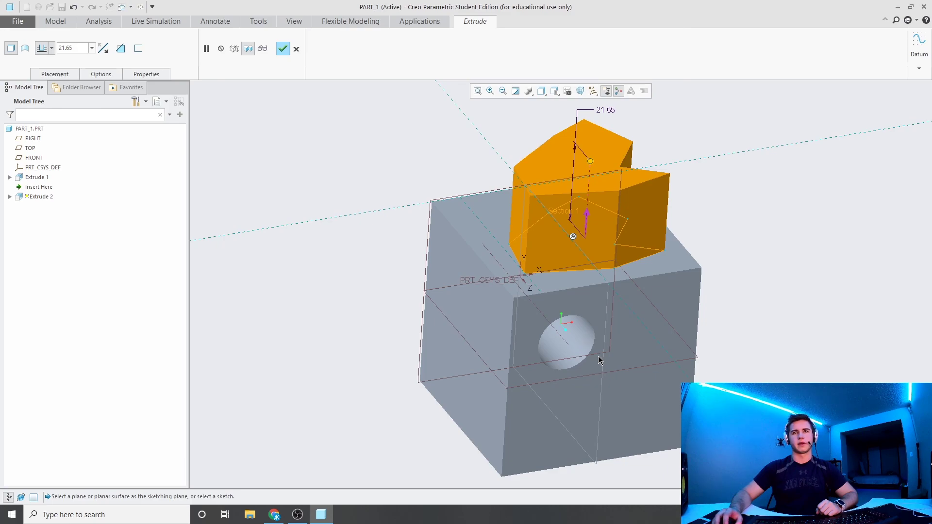
Make the second extrude remove material and flip its depth direction so it cuts down into the block.
click(121, 48)
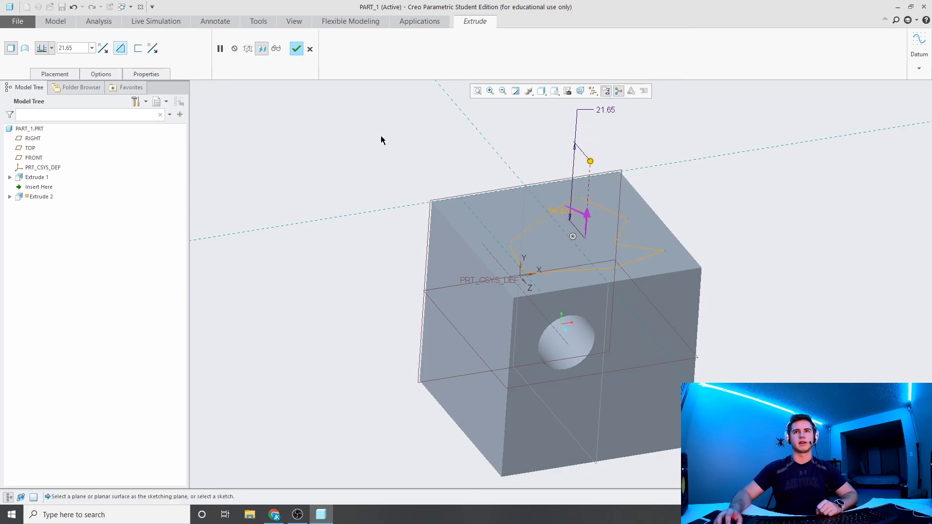
middle_drag(614, 273, 607, 254)
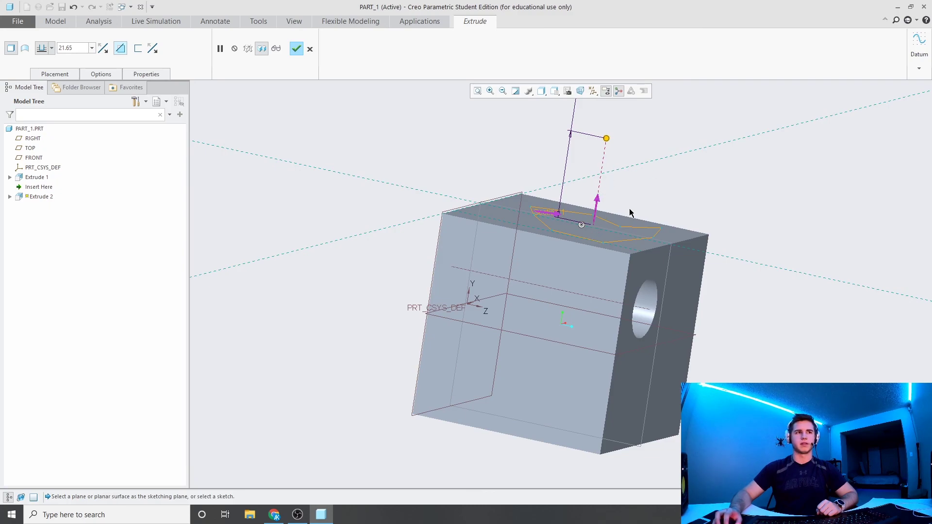
middle_drag(635, 218, 522, 241)
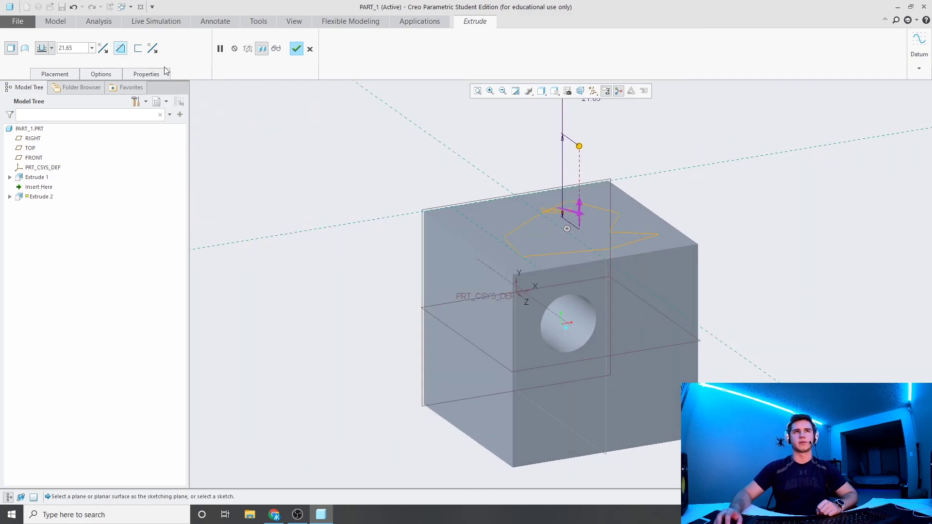
click(104, 48)
middle_drag(549, 222, 585, 259)
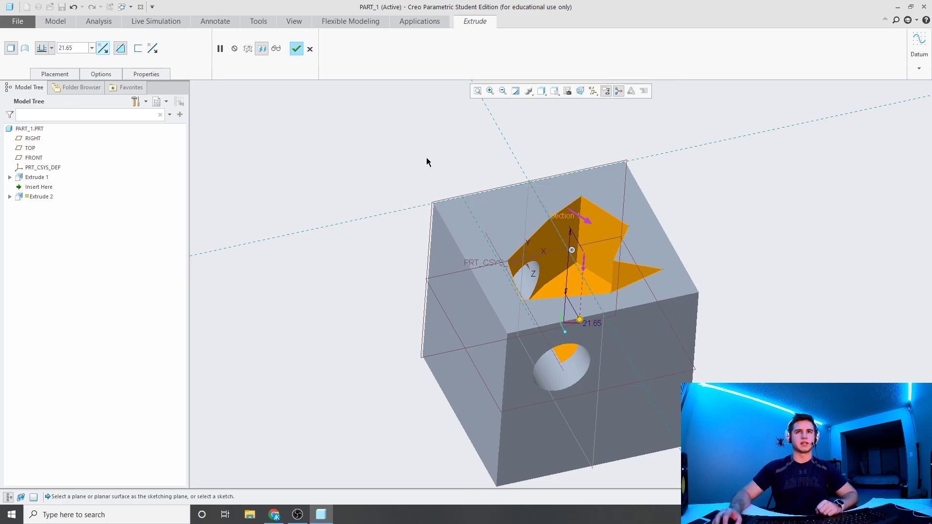
Set the pocket cut's depth to 1 and flip its depth direction so it points up out of the block.
double_click(78, 47)
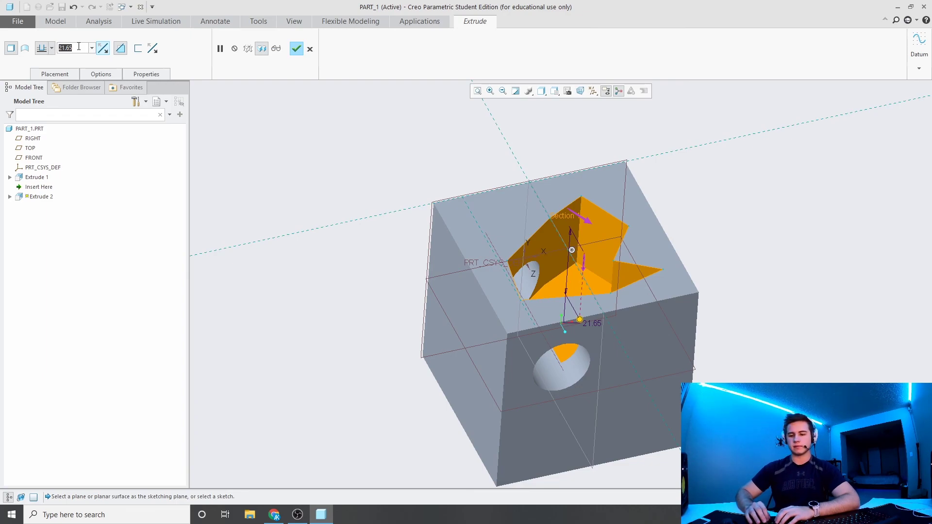
text(1)
key(Return)
double_click(72, 51)
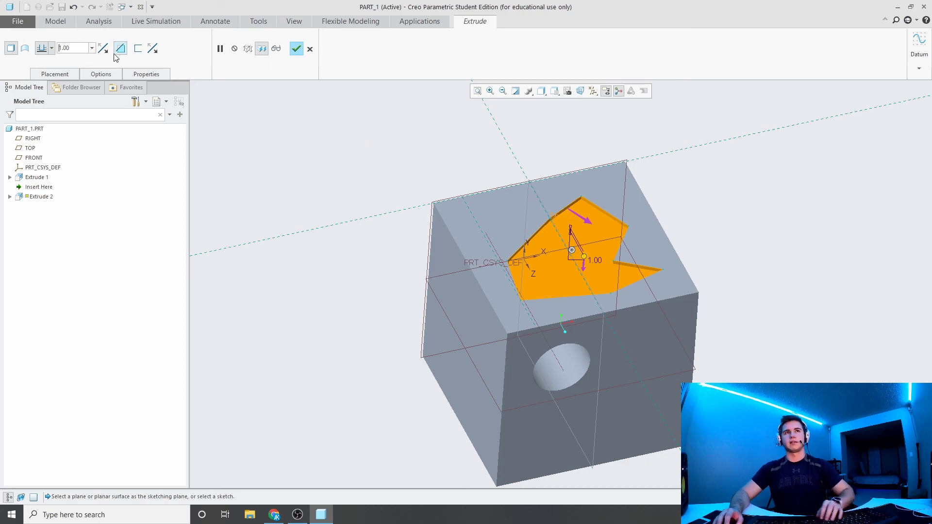
click(73, 51)
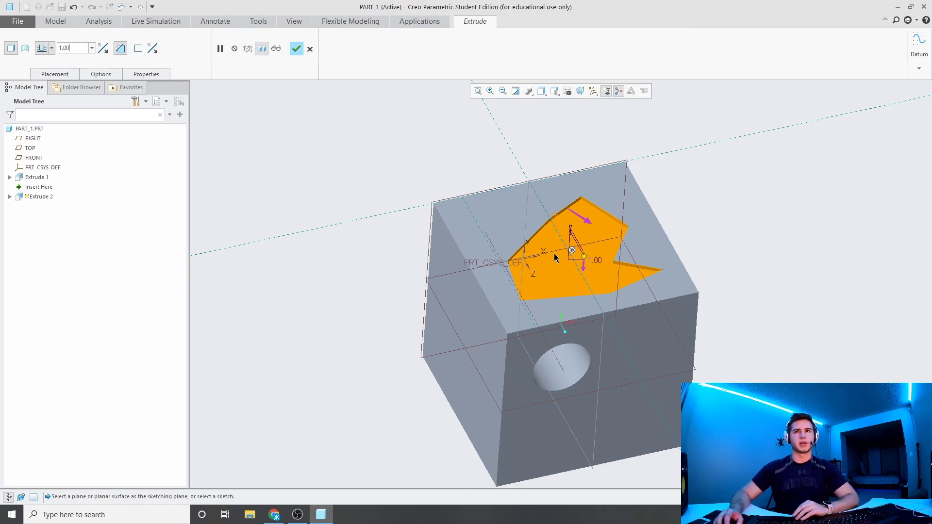
click(584, 269)
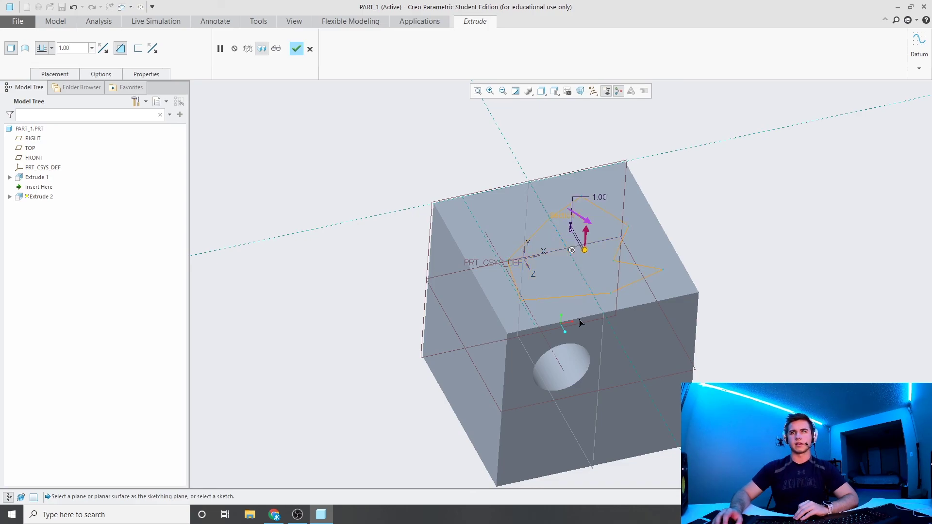
Set the pocket cut's depth to 10 and flip its direction back down into the block.
double_click(73, 48)
text(10)
key(Return)
click(103, 48)
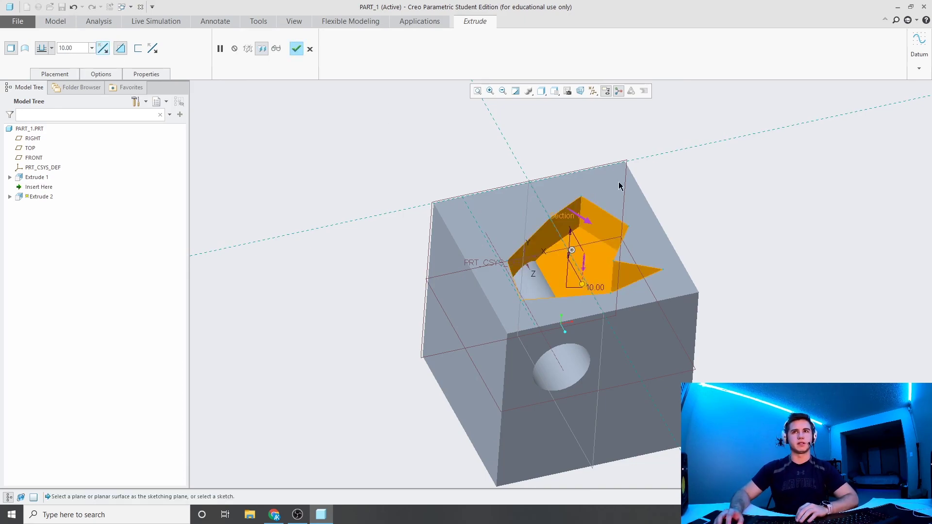
middle_drag(578, 266, 587, 298)
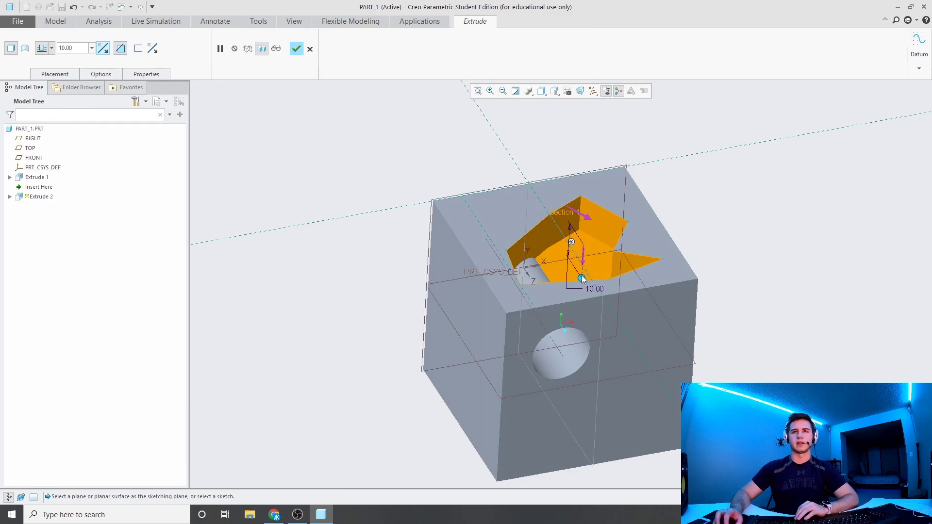
Switch the pocket cut's depth option to Through All and inspect the preview.
click(51, 48)
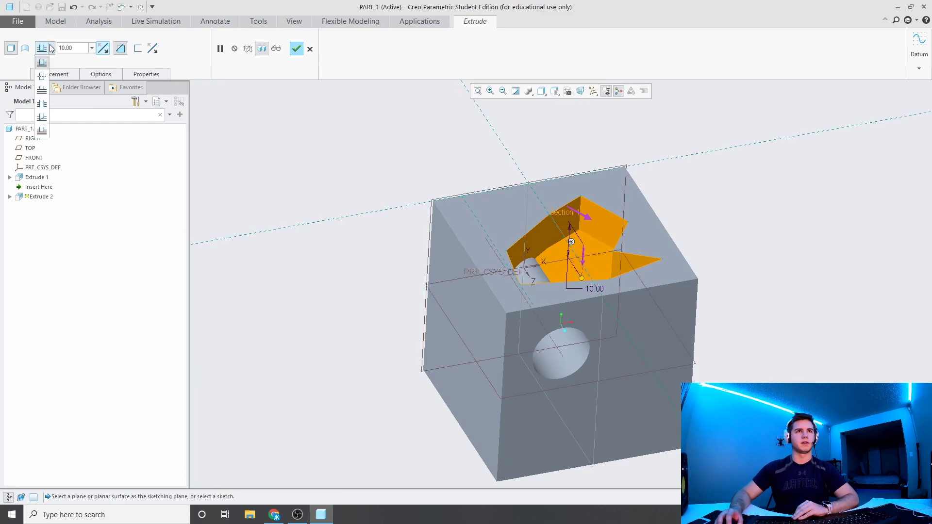
click(46, 105)
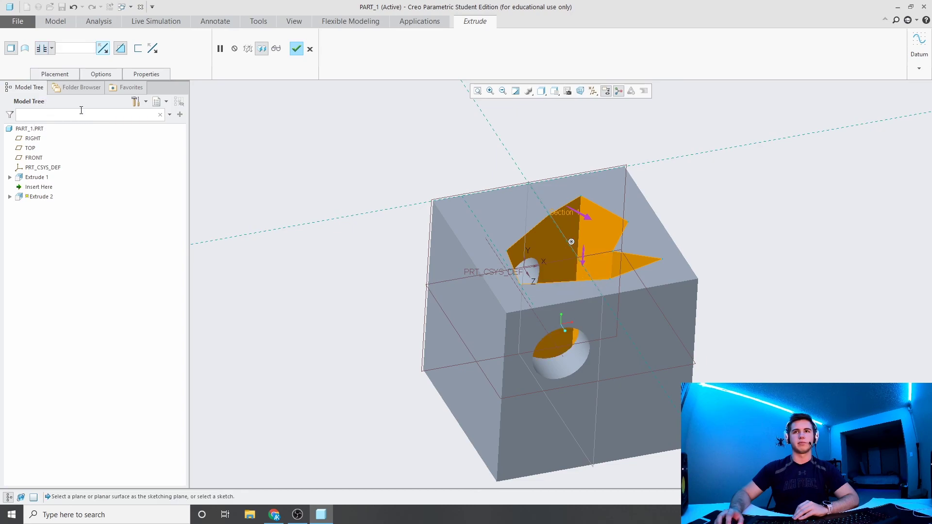
middle_drag(651, 273, 626, 272)
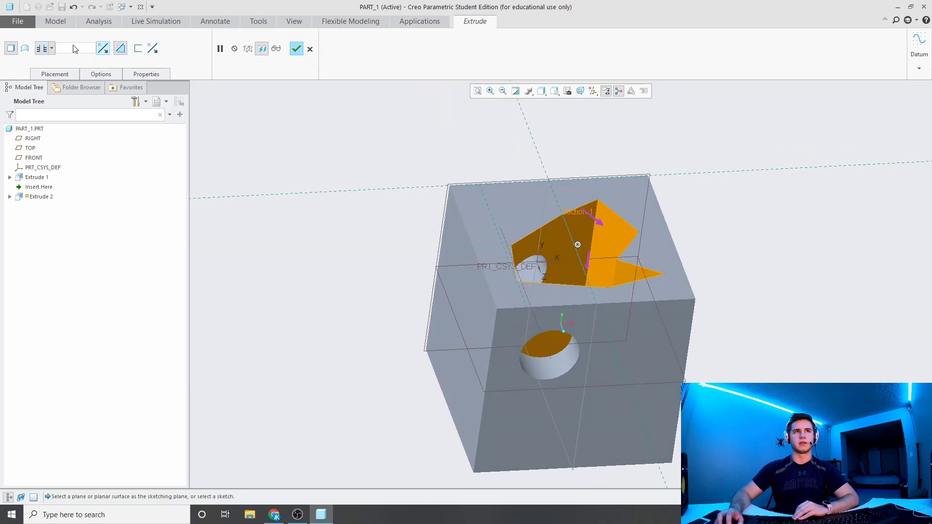
Switch the pocket cut back to a blind depth of 50 and check the preview through the block.
click(51, 48)
click(43, 61)
text(50)
key(Return)
middle_drag(582, 369, 606, 343)
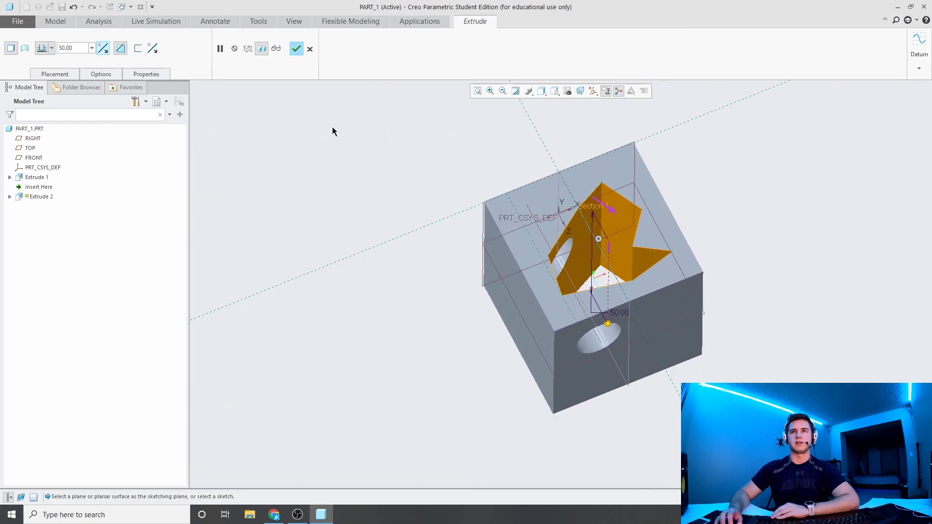
Make the irregular cut go through all of the block, complete the extrude, and inspect the opening.
click(51, 48)
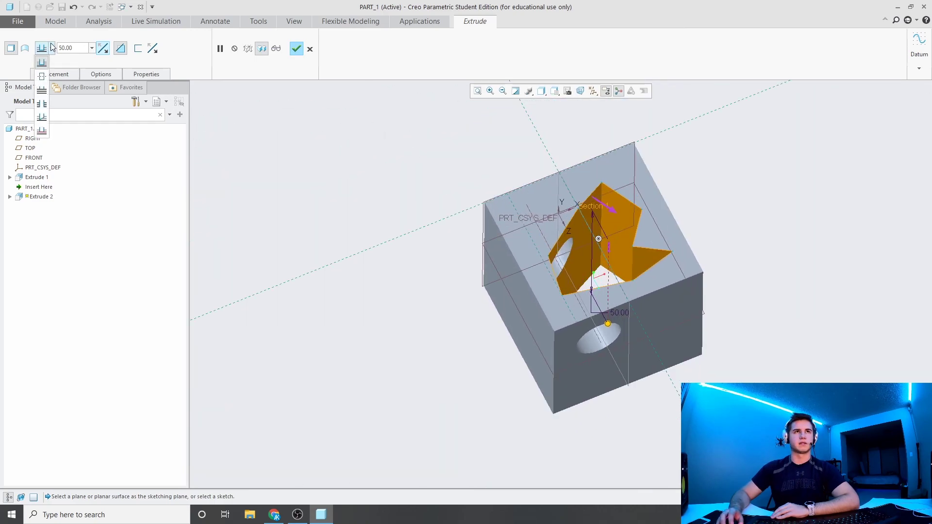
click(43, 104)
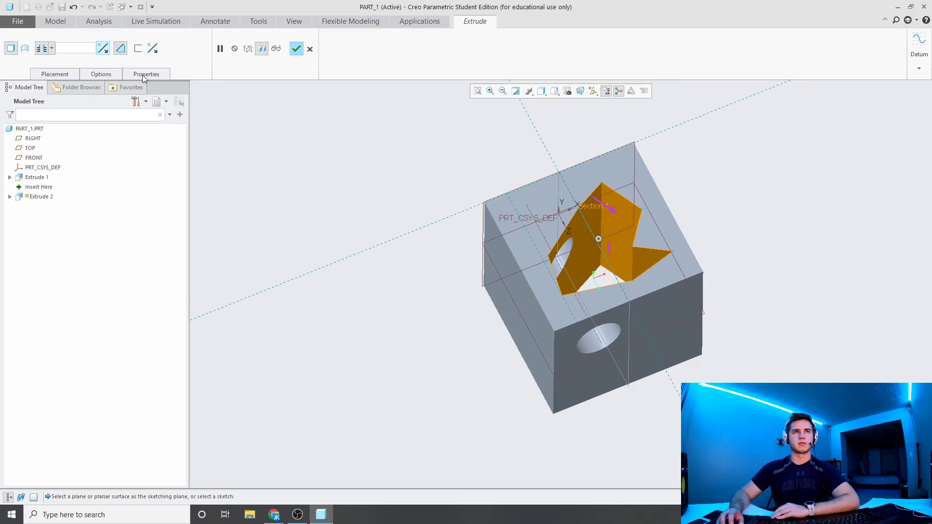
click(296, 49)
click(402, 154)
scroll(423, 195, up, 1)
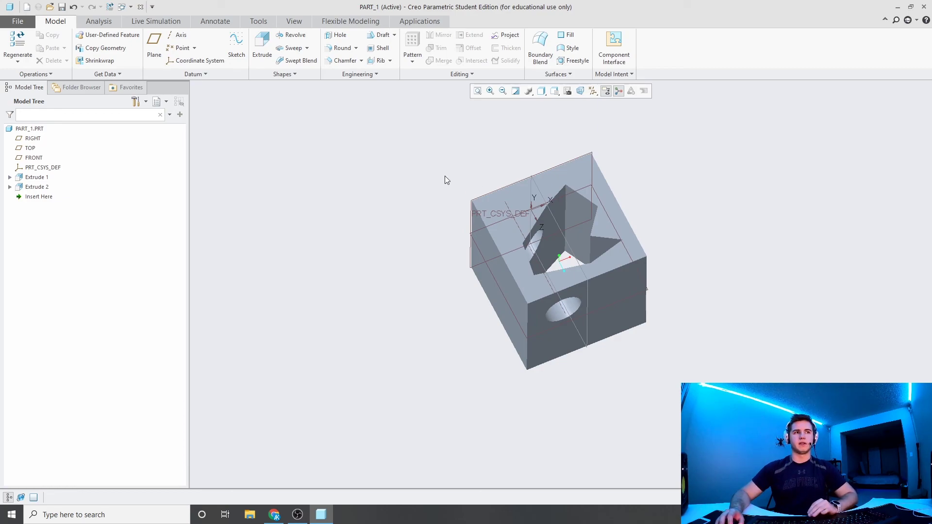
scroll(585, 213, down, 1)
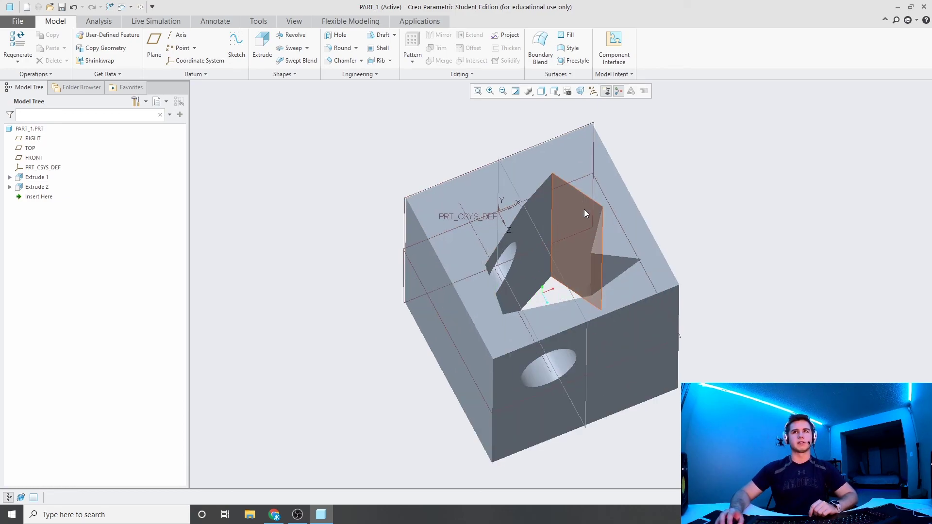
middle_drag(599, 247, 505, 269)
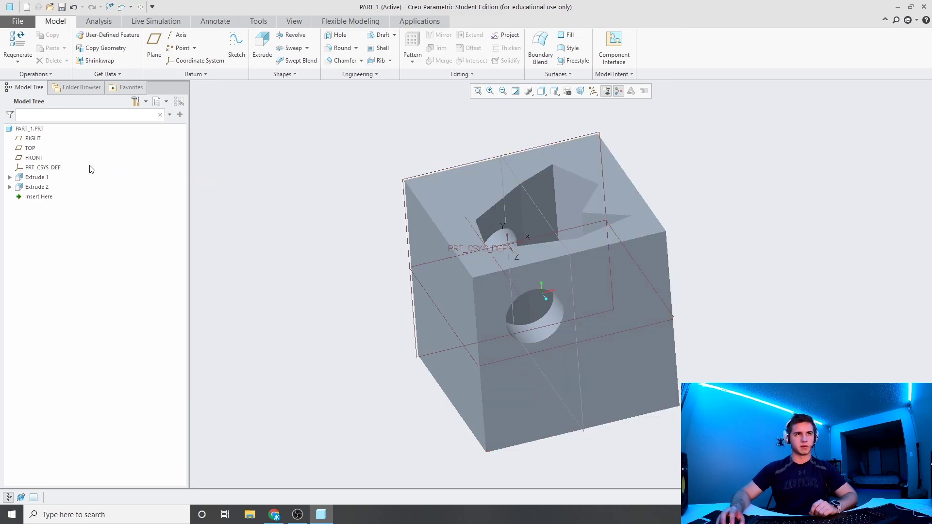
Redefine Extrude 1 and open its internal sketch, viewed flat.
click(43, 179)
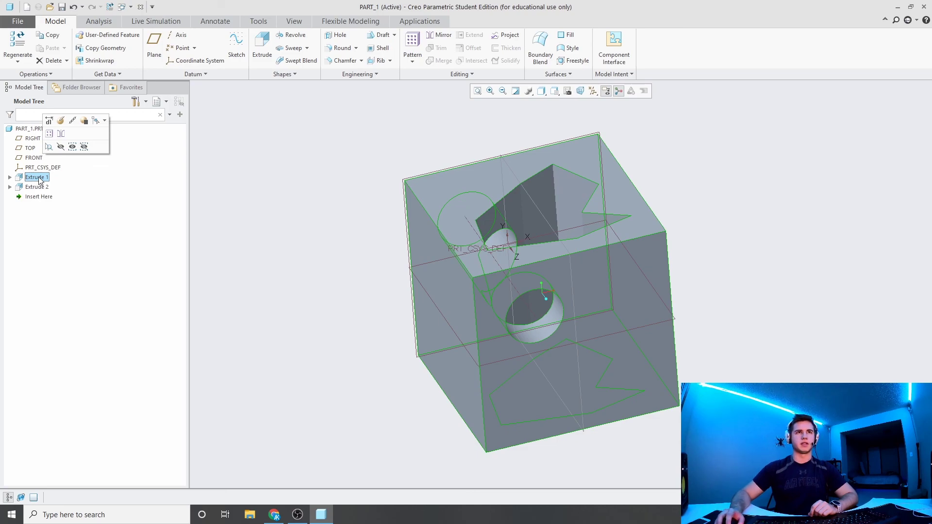
click(61, 123)
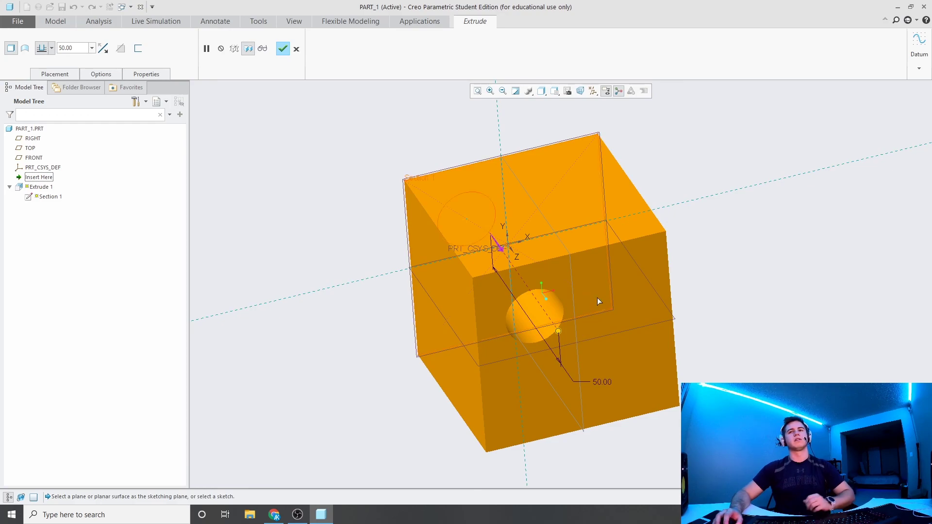
right_click(592, 251)
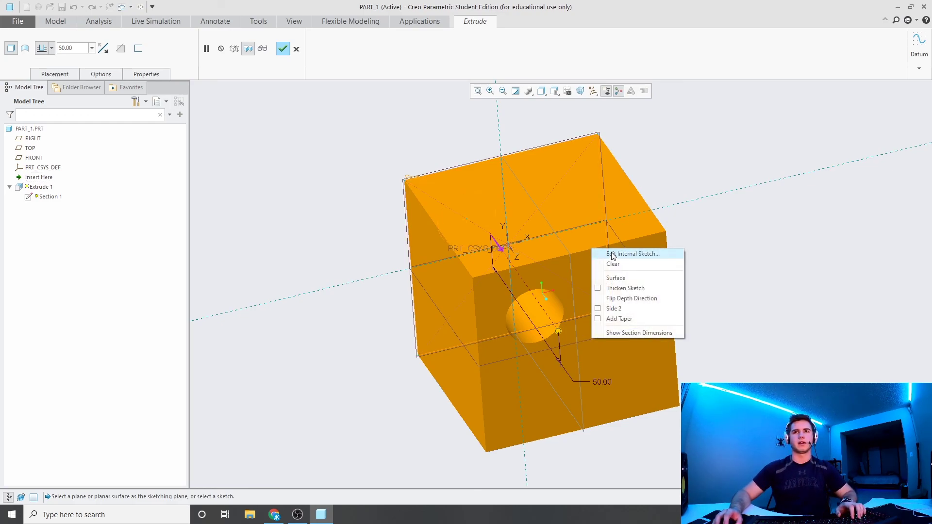
click(613, 257)
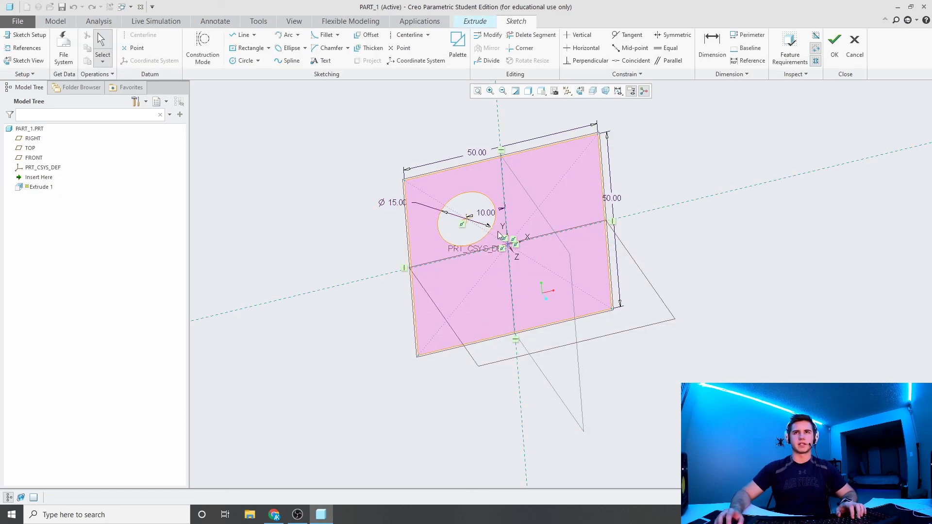
click(579, 91)
Set the square's height and width to 100 each and accept the sketch.
double_click(617, 219)
text(100)
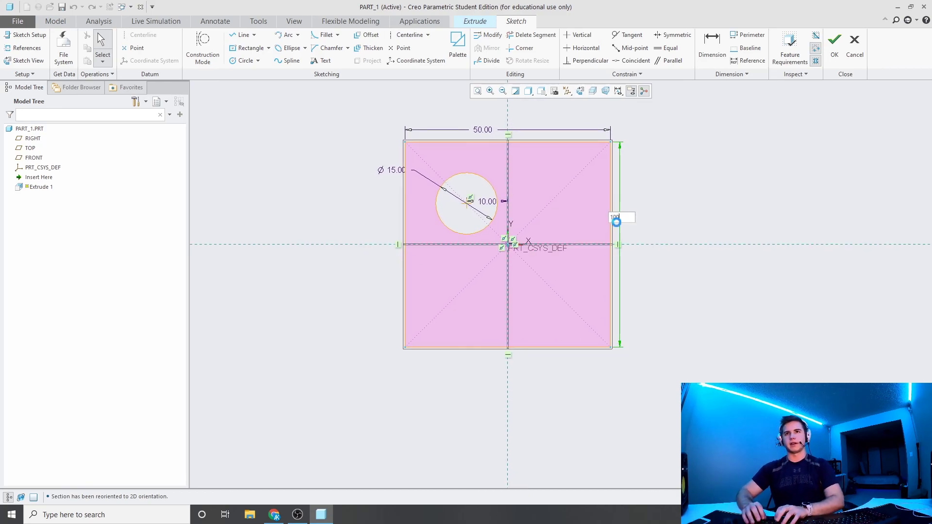
key(Return)
double_click(553, 142)
text(100)
key(Return)
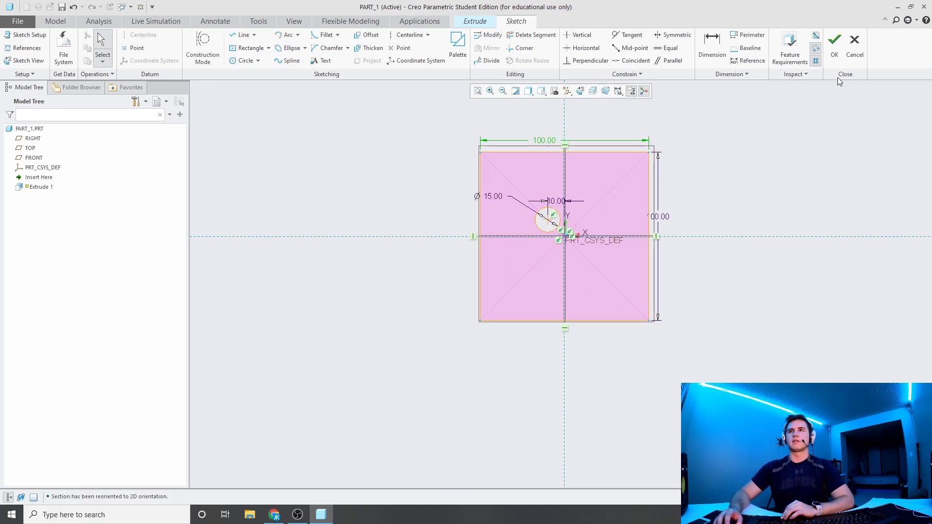
click(835, 49)
Set Extrude 1's depth to 100, complete the redefinition, and orbit to view the enlarged block.
mouse_move(609, 178)
middle_down()
mouse_move(634, 202)
mouse_move(626, 302)
middle_up()
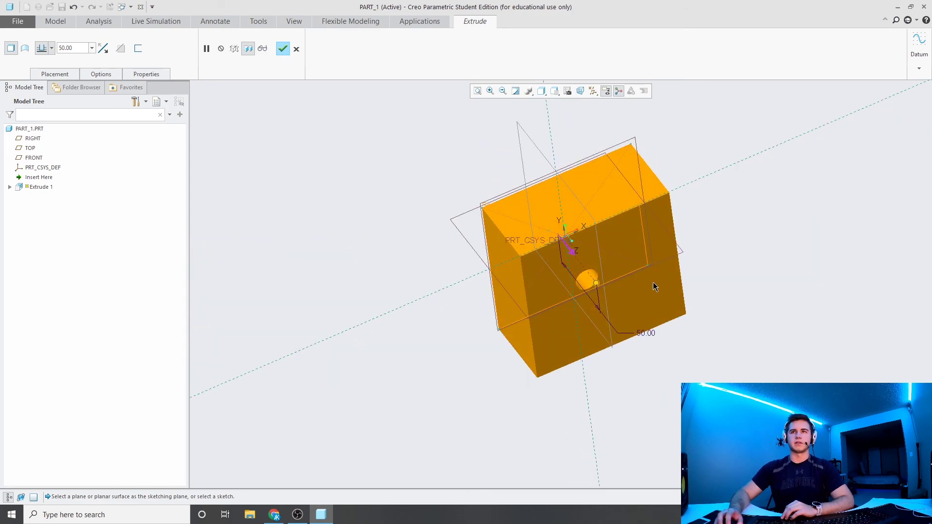
double_click(73, 48)
text(100)
key(Return)
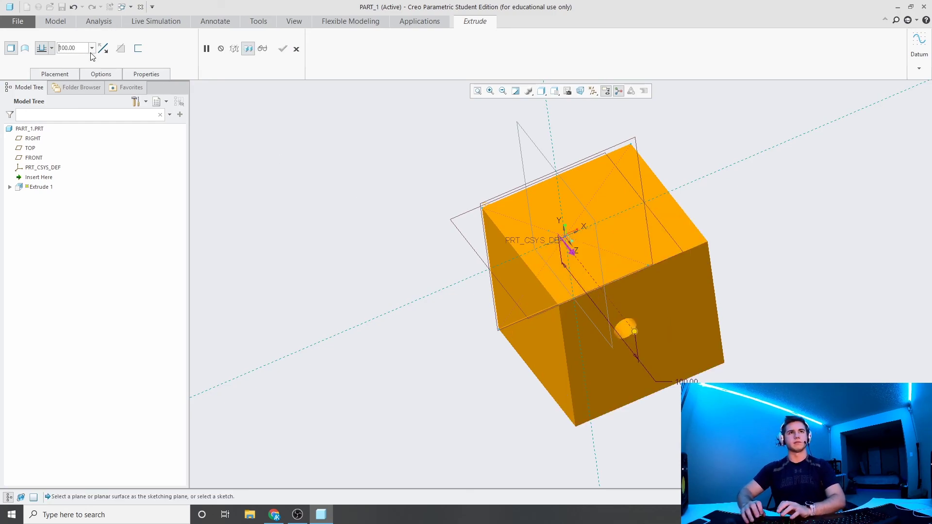
click(282, 49)
click(350, 141)
mouse_move(350, 141)
middle_down()
mouse_move(555, 201)
mouse_move(584, 229)
mouse_move(365, 212)
middle_up()
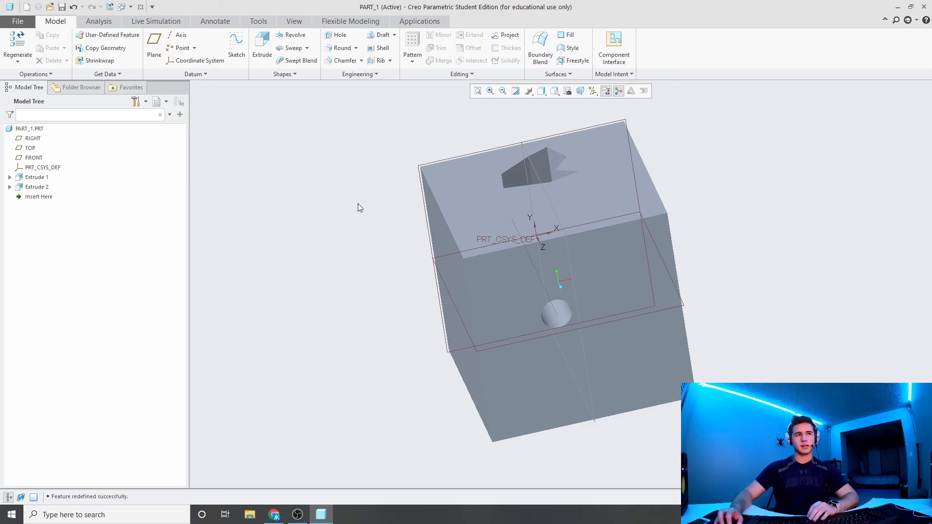
click(44, 179)
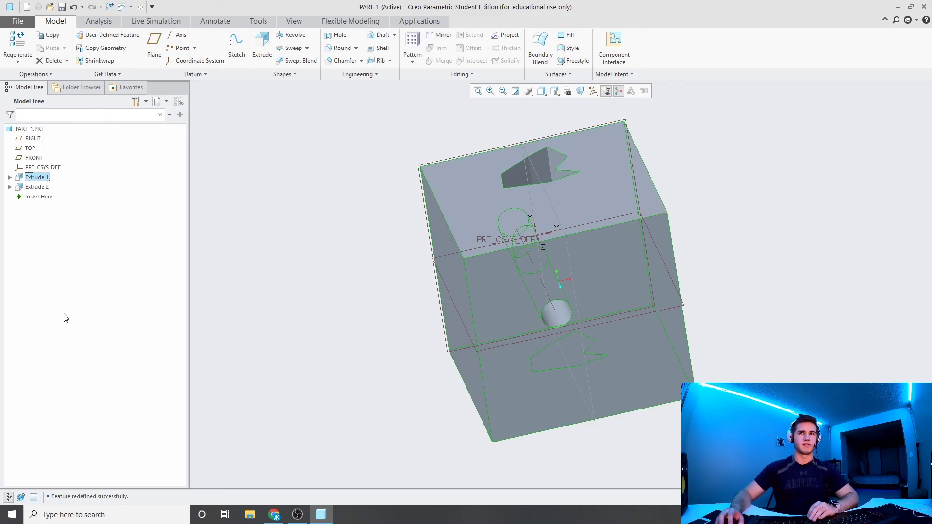
click(339, 265)
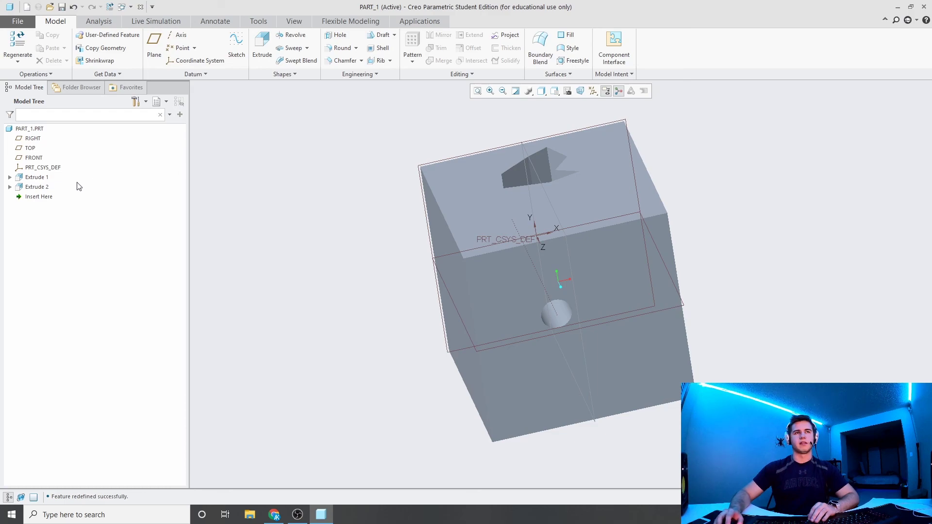
click(37, 177)
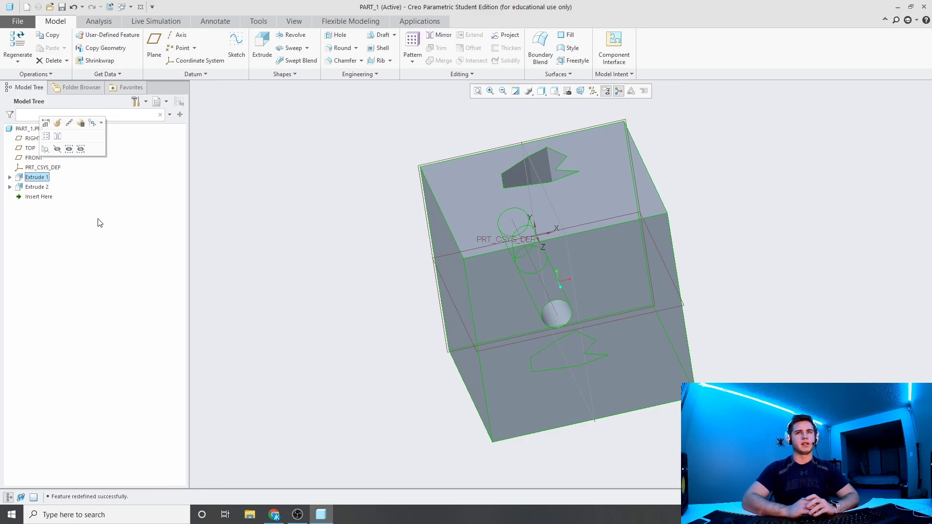
click(295, 222)
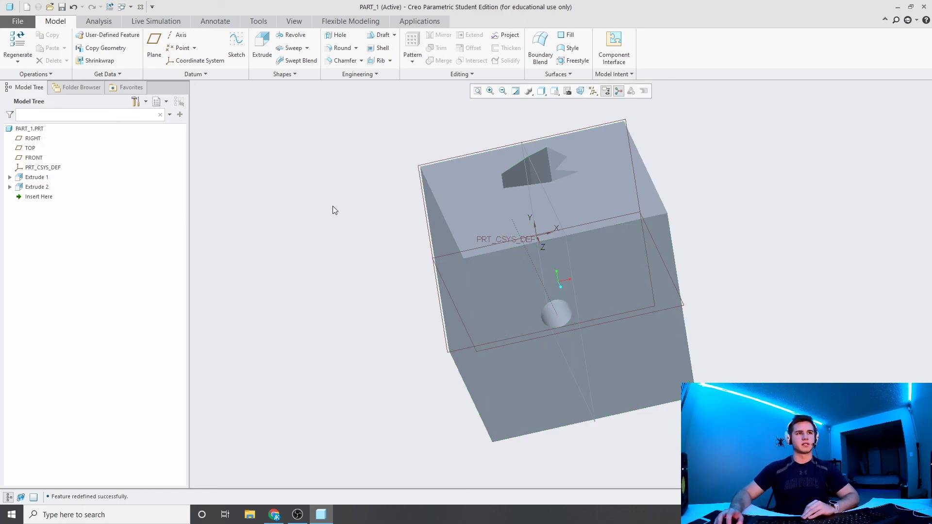